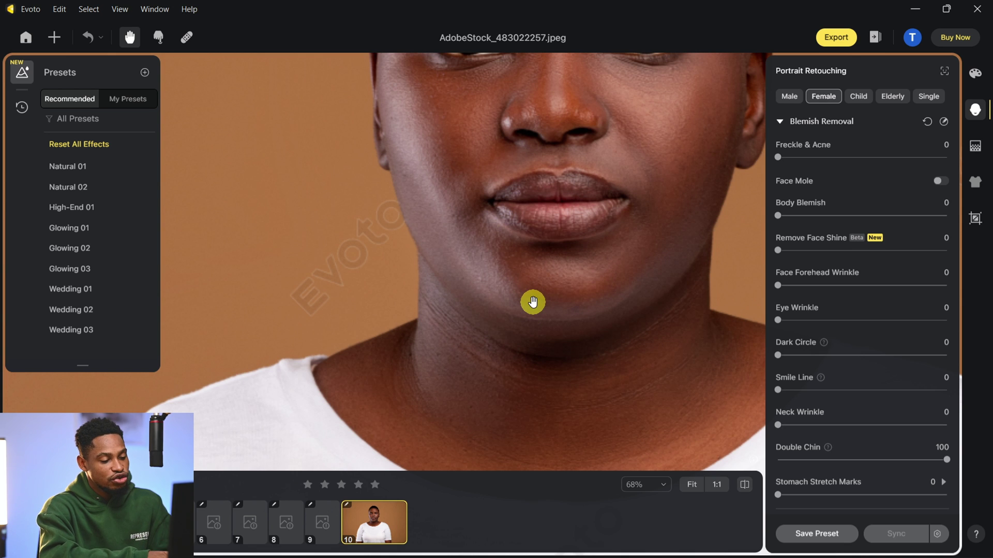
Switch to Photoshop and duplicate the Background layer of the AdobeStock_483022257.jpeg portrait
{"action": "scroll", "coordinate": [533, 302], "scroll_direction": "down", "scroll_amount": 5}
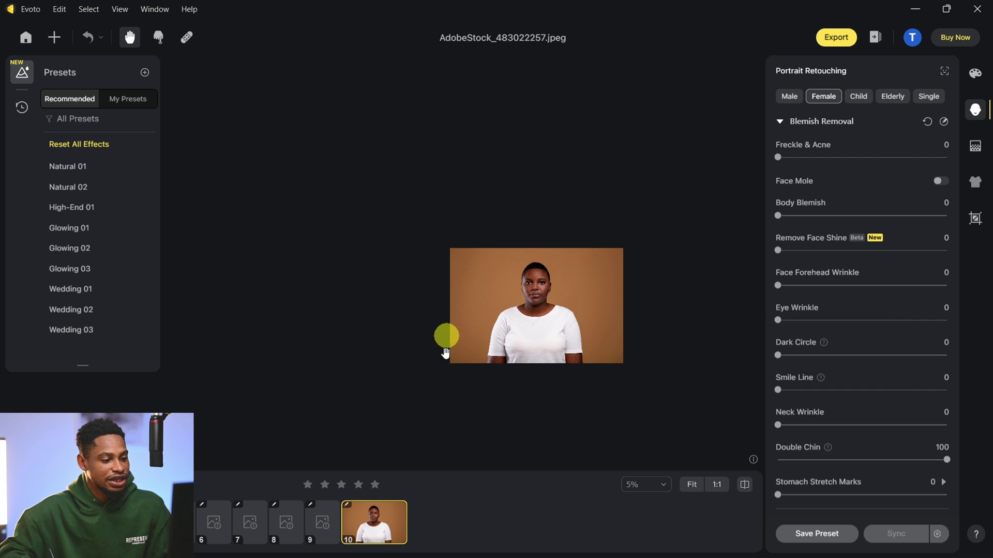
{"action": "key", "text": "super"}
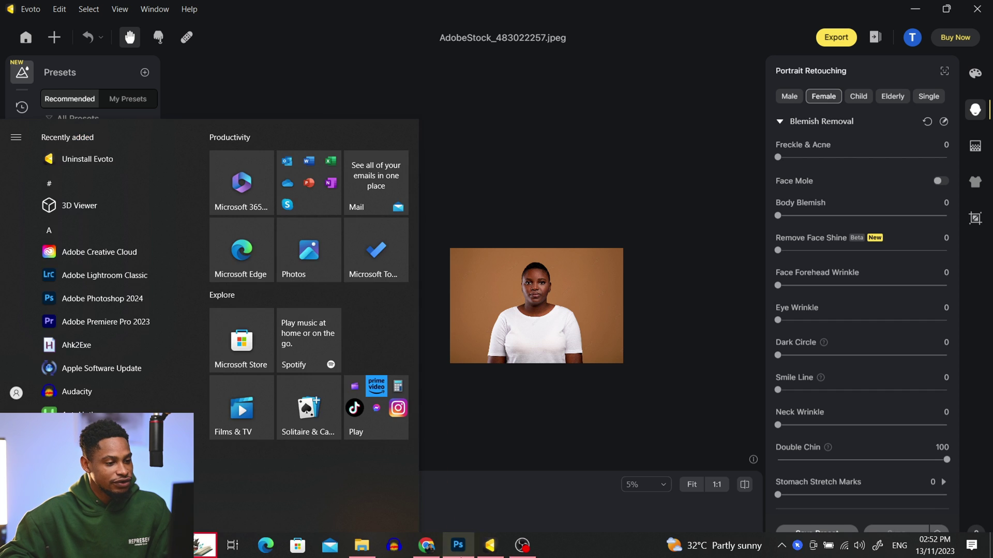
{"action": "left_click", "coordinate": [459, 546]}
{"action": "key", "text": "ctrl+j"}
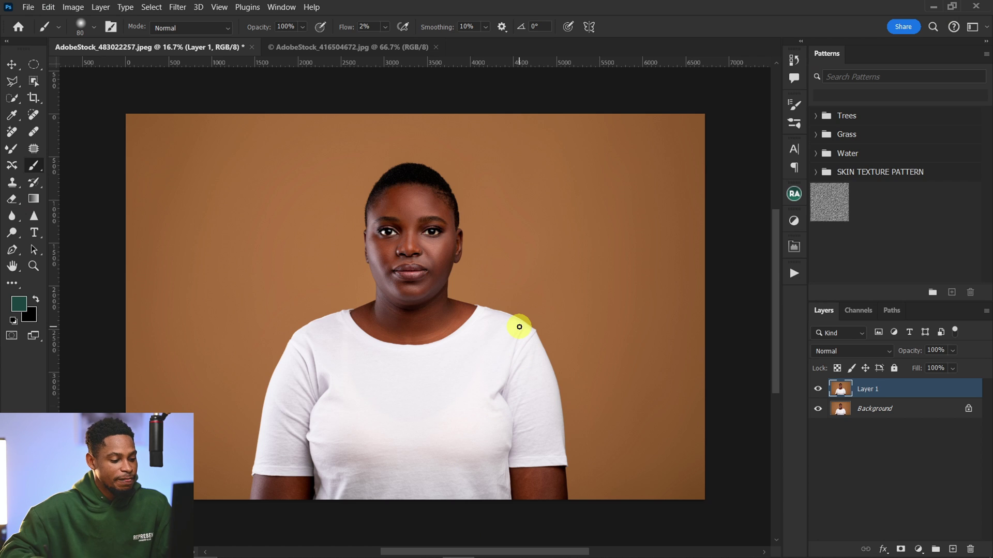
{"action": "mouse_move", "coordinate": [413, 314]}
{"action": "left_mouse_down"}
{"action": "mouse_move", "coordinate": [452, 310]}
{"action": "mouse_move", "coordinate": [438, 308]}
{"action": "left_mouse_up"}
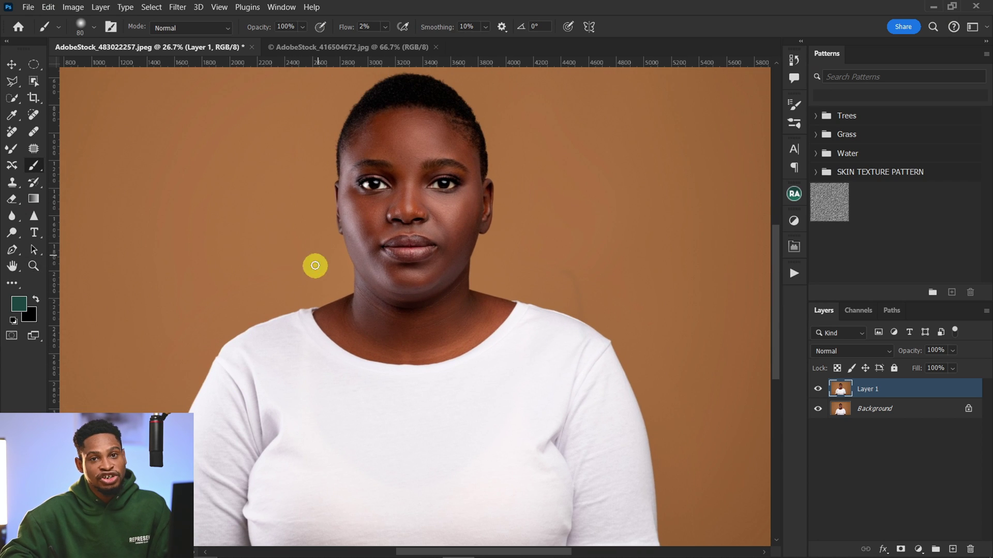
Run the Teelens Dodge and Burn action on the portrait and collapse the list of actions
{"action": "left_click", "coordinate": [794, 277]}
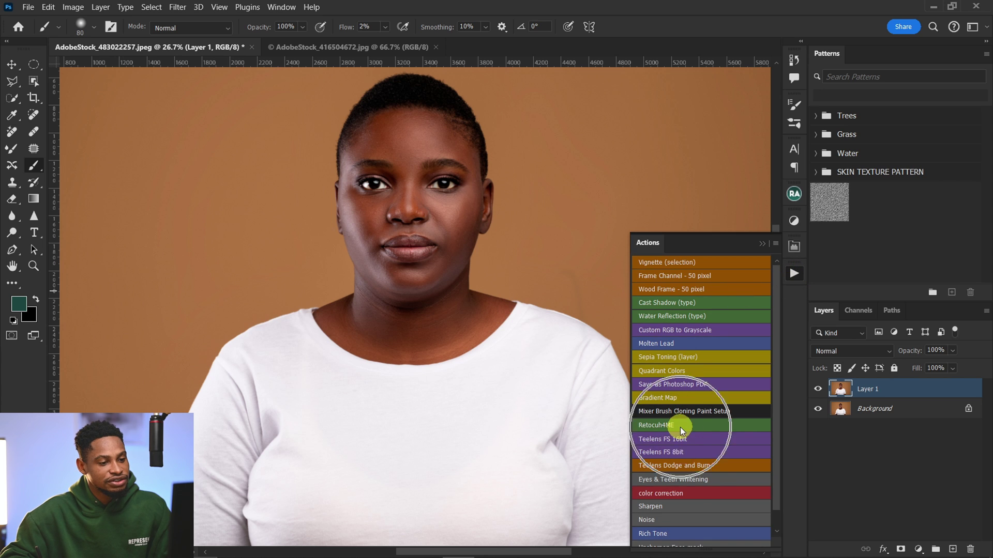
{"action": "left_click", "coordinate": [671, 465]}
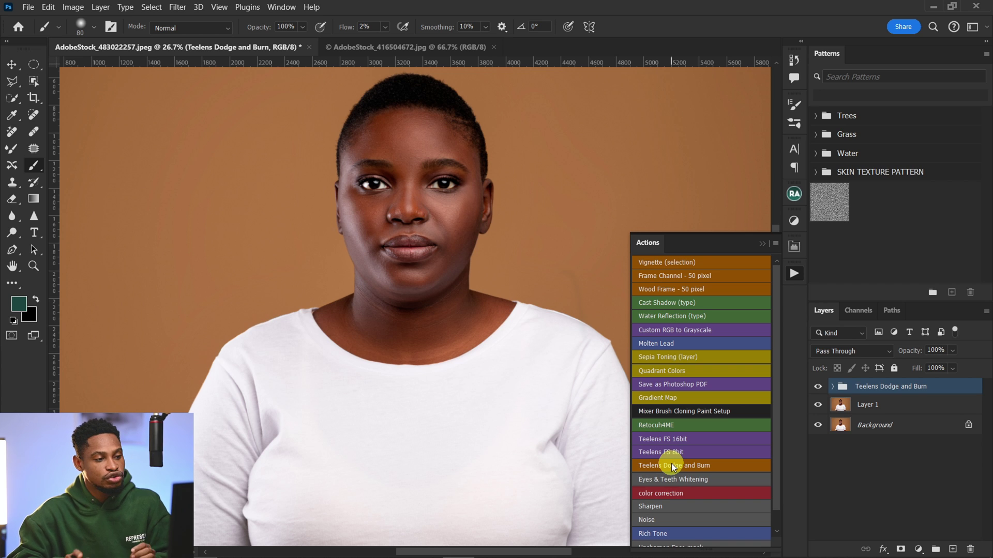
{"action": "scroll", "coordinate": [414, 321], "scroll_direction": "up", "scroll_amount": 5}
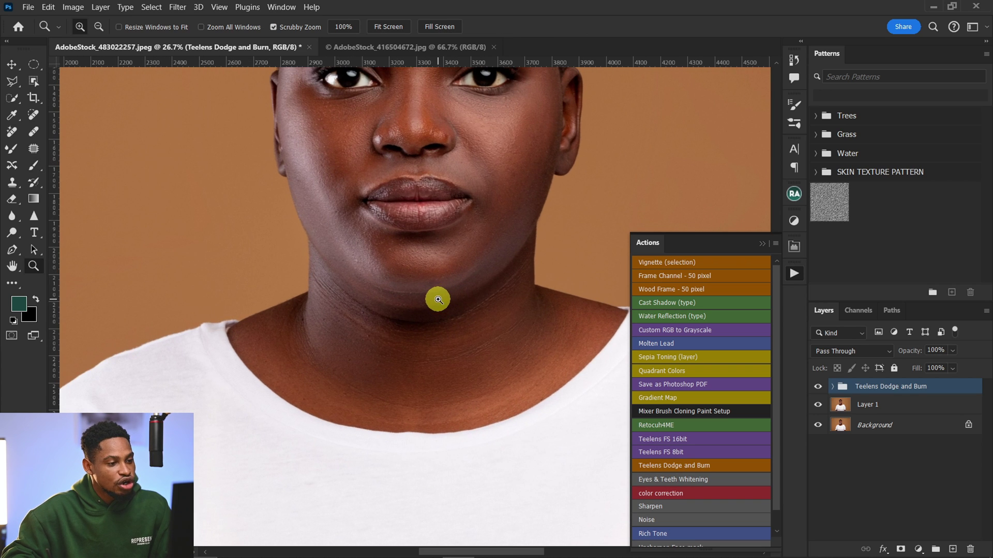
{"action": "left_click", "coordinate": [762, 243]}
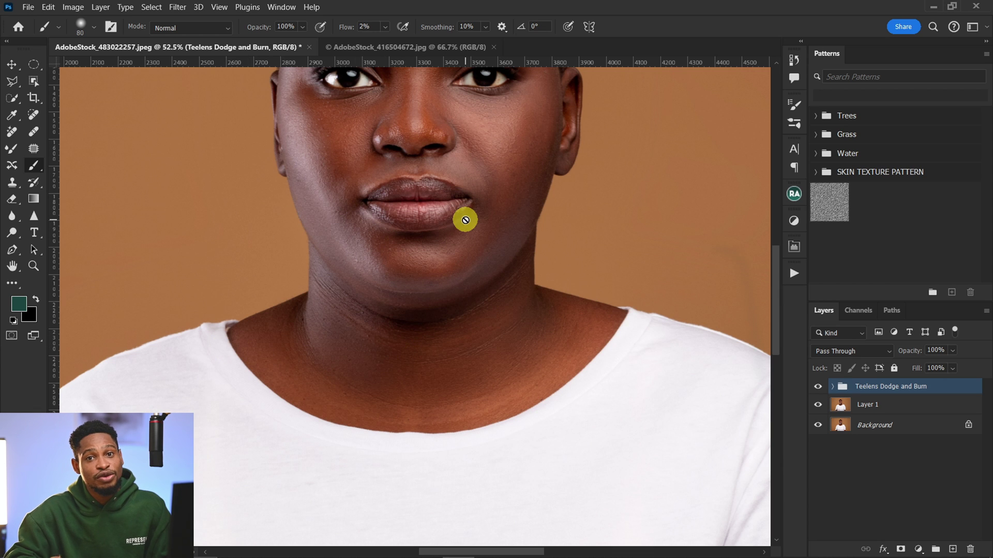
Examine the double chin in AdobeStock_416504672.jpg, and return to the AdobeStock_483022257.jpeg portrait
{"action": "left_click", "coordinate": [411, 48]}
{"action": "left_click", "coordinate": [467, 398]}
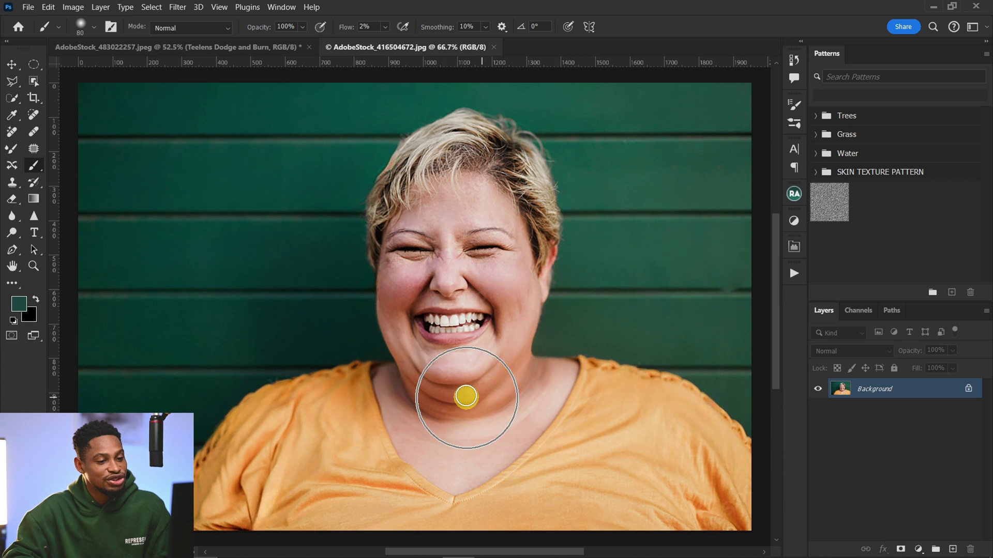
{"action": "left_click", "coordinate": [244, 48]}
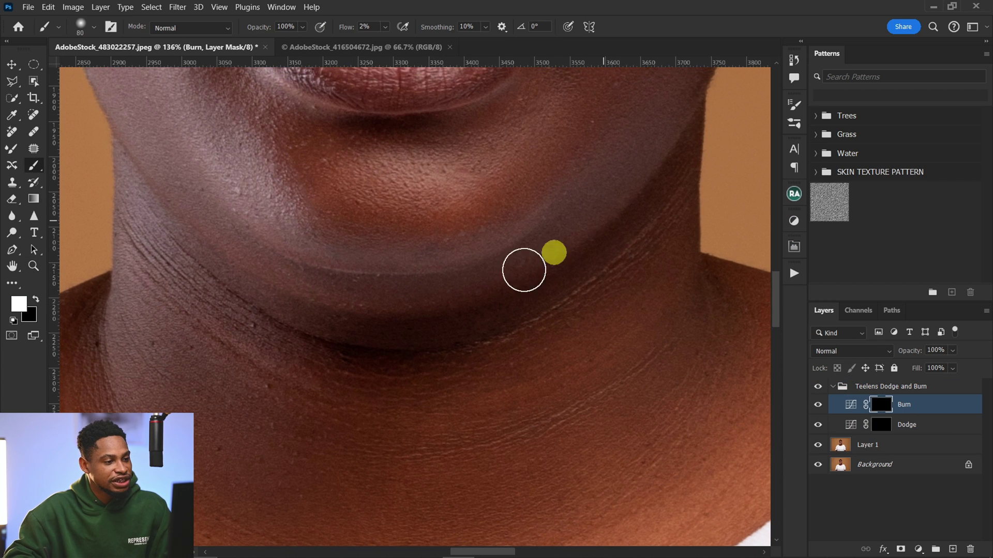
Paint white on the Burn layer's mask along the highlight under the chin with a soft brush at 2–3% flow to darken the double chin
{"action": "left_click_drag", "start_coordinate": [498, 294], "coordinate": [440, 306]}
{"action": "left_click", "coordinate": [33, 167]}
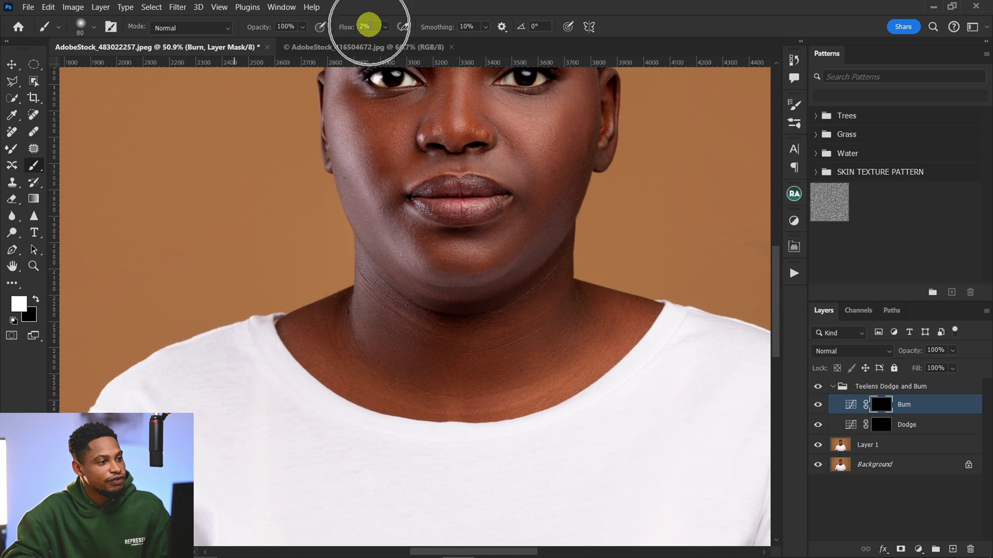
{"action": "key", "text": "bracketleft"}
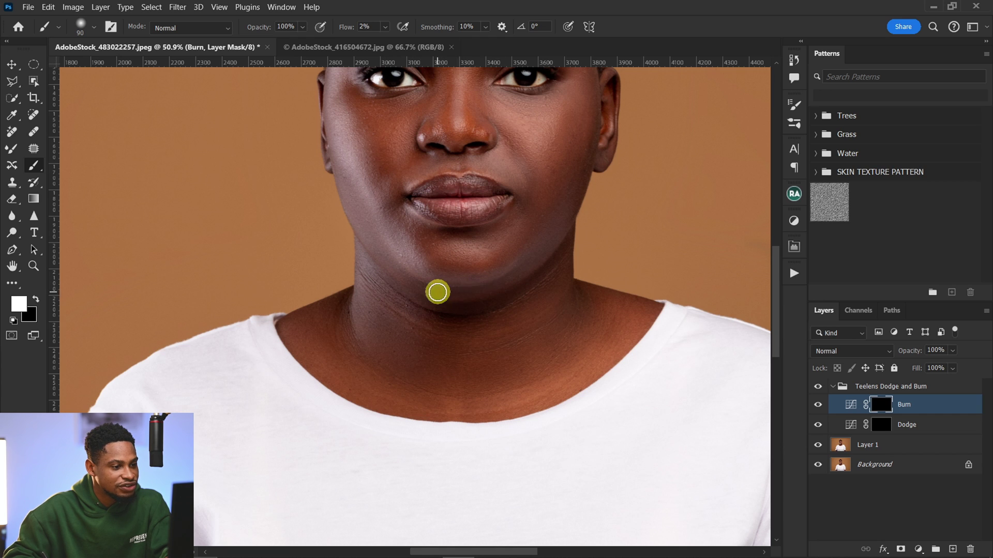
{"action": "key", "text": "bracketleft"}
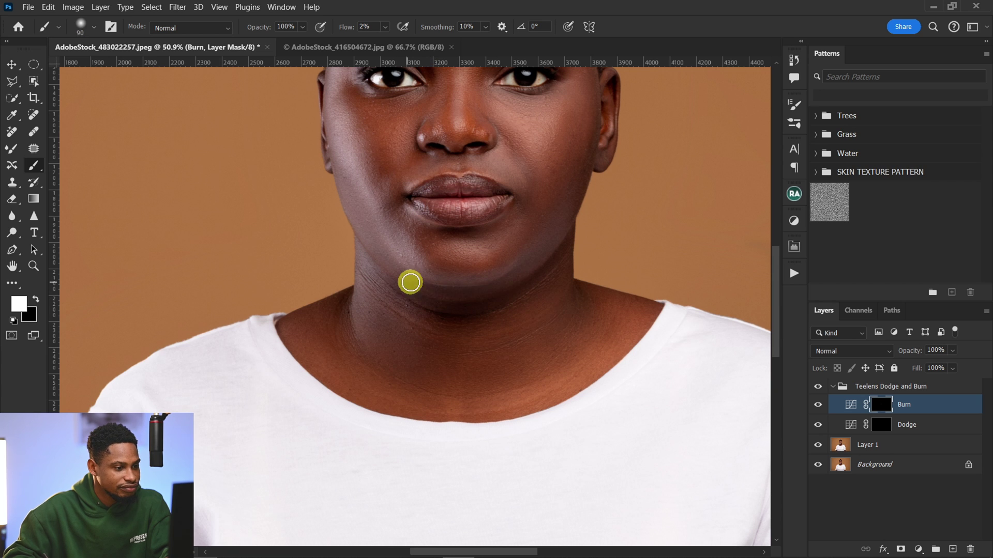
{"action": "mouse_move", "coordinate": [412, 286]}
{"action": "left_mouse_down"}
{"action": "mouse_move", "coordinate": [422, 291]}
{"action": "mouse_move", "coordinate": [392, 282]}
{"action": "left_mouse_up"}
{"action": "key", "text": "z"}
{"action": "left_click_drag", "start_coordinate": [465, 298], "coordinate": [605, 323]}
{"action": "left_click_drag", "start_coordinate": [605, 323], "coordinate": [492, 343]}
{"action": "key", "text": "b"}
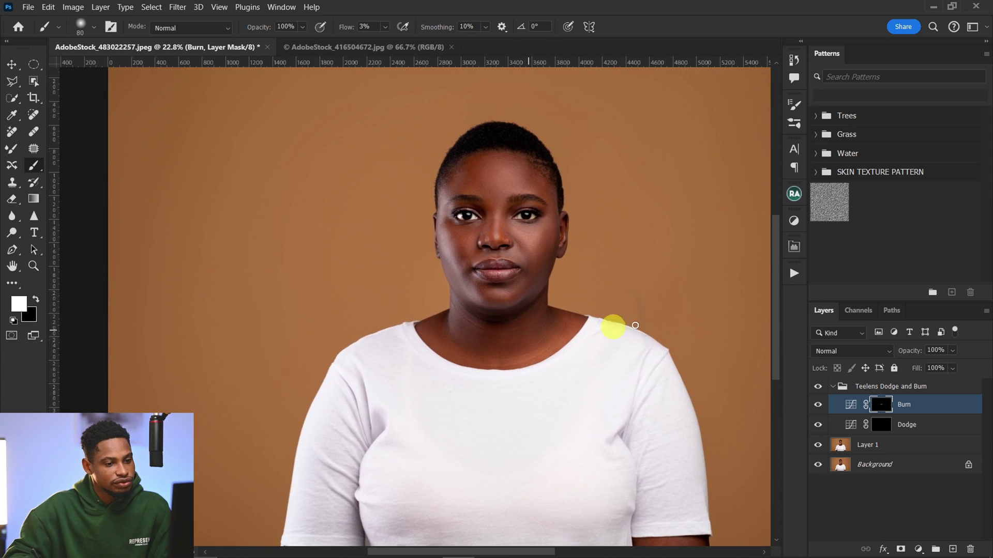
Compare the chin with and without the Teelens Dodge and Burn group, and lower the Burn layer's opacity to about 77%
{"action": "left_click", "coordinate": [820, 390]}
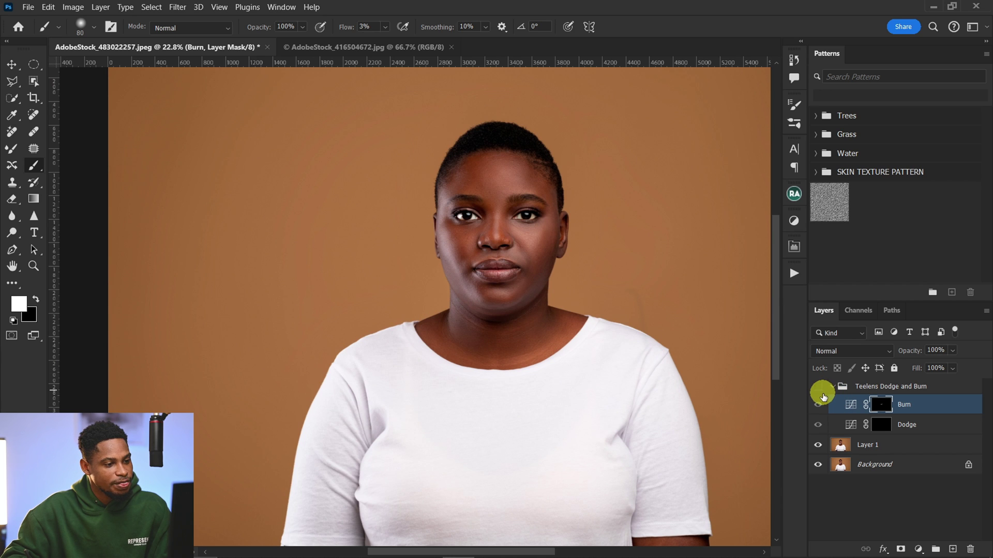
{"action": "left_click", "coordinate": [822, 395]}
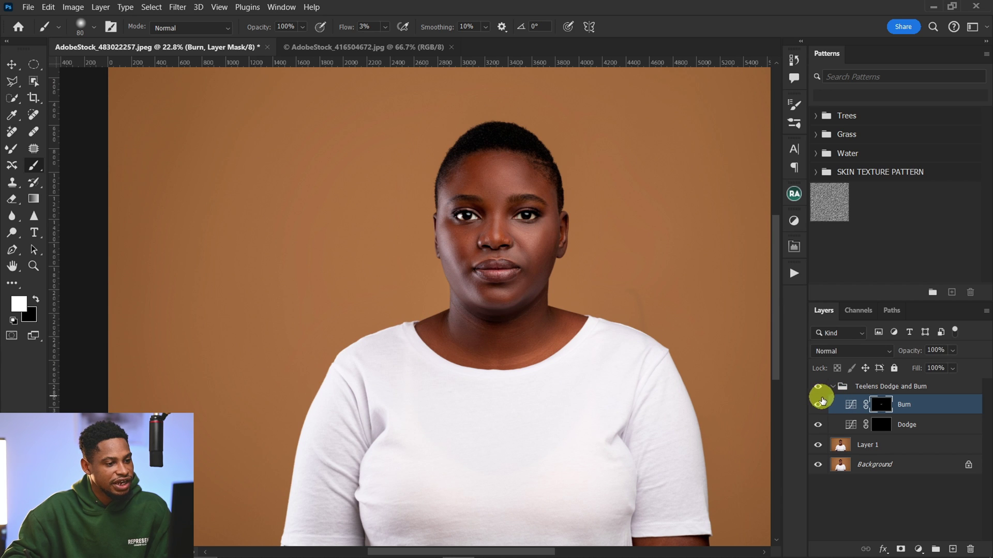
{"action": "key", "text": "z"}
{"action": "left_click_drag", "start_coordinate": [506, 321], "coordinate": [523, 305]}
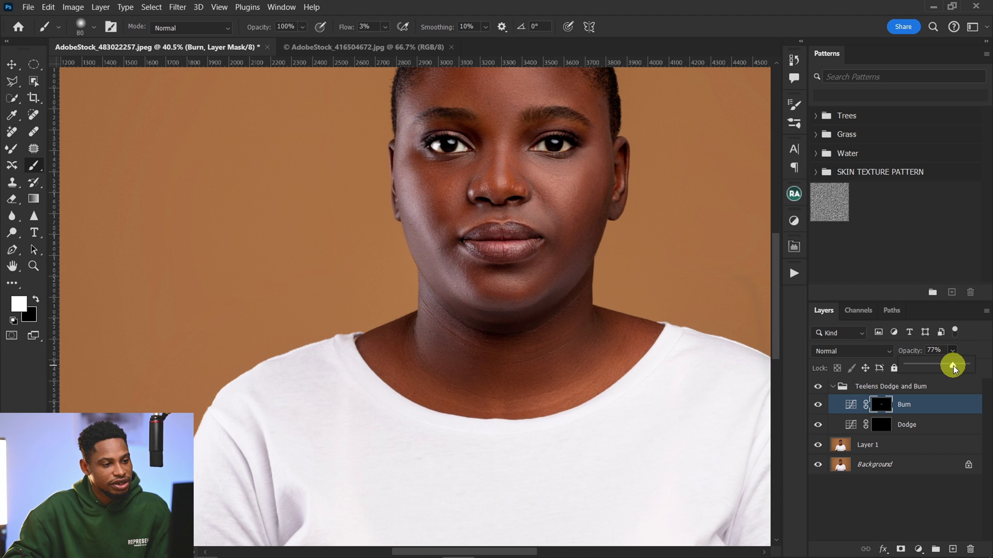
Check the Teelens Dodge and Burn group's effect by toggling its visibility, and stamp all visible layers onto a new layer on top
{"action": "key", "text": "j"}
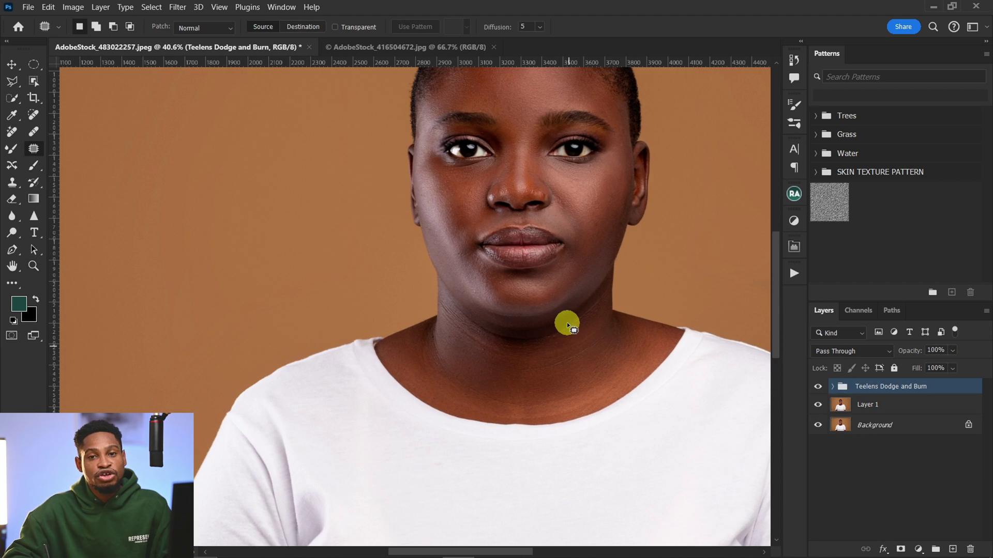
{"action": "left_click", "coordinate": [818, 388]}
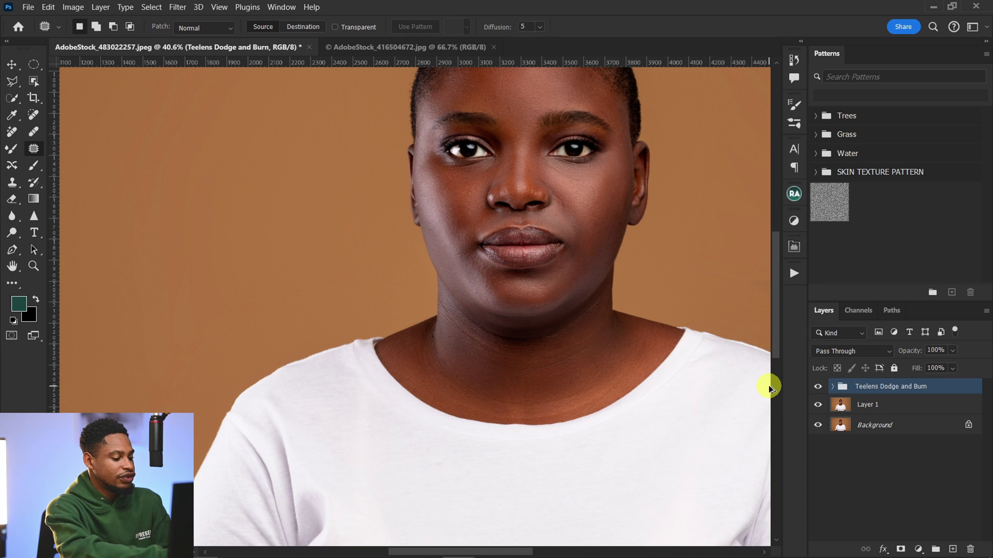
{"action": "key", "text": "ctrl+shift+alt+e"}
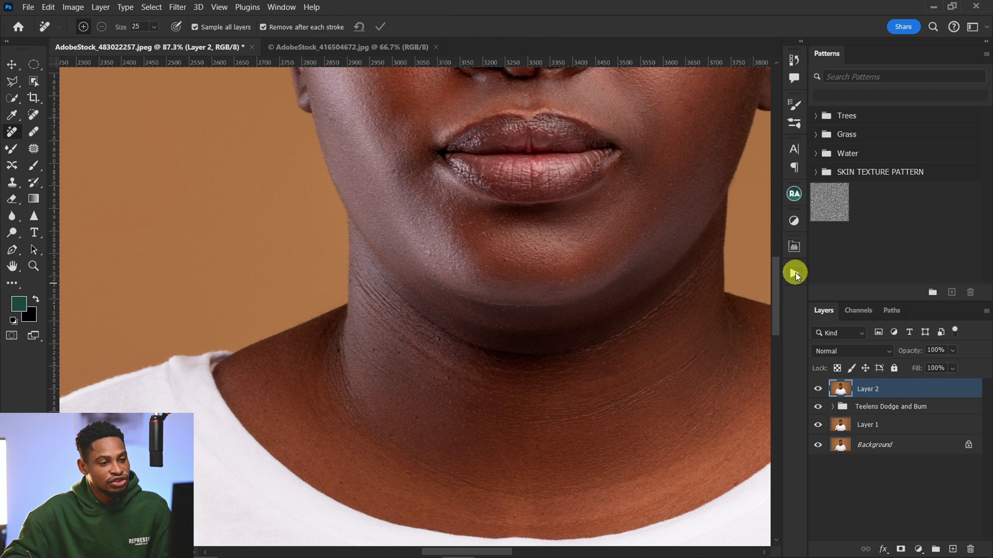
Run the Teelens FS 8bit action with a Gaussian Blur radius of 6.4 pixels, and select the High Frequency copy layer for the Clone Stamp
{"action": "left_click", "coordinate": [795, 273]}
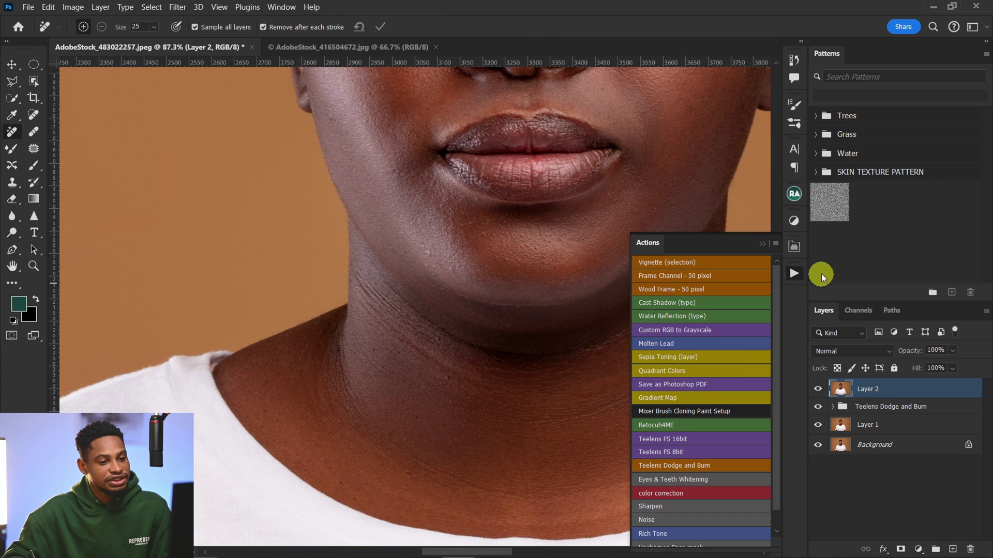
{"action": "left_click", "coordinate": [684, 451]}
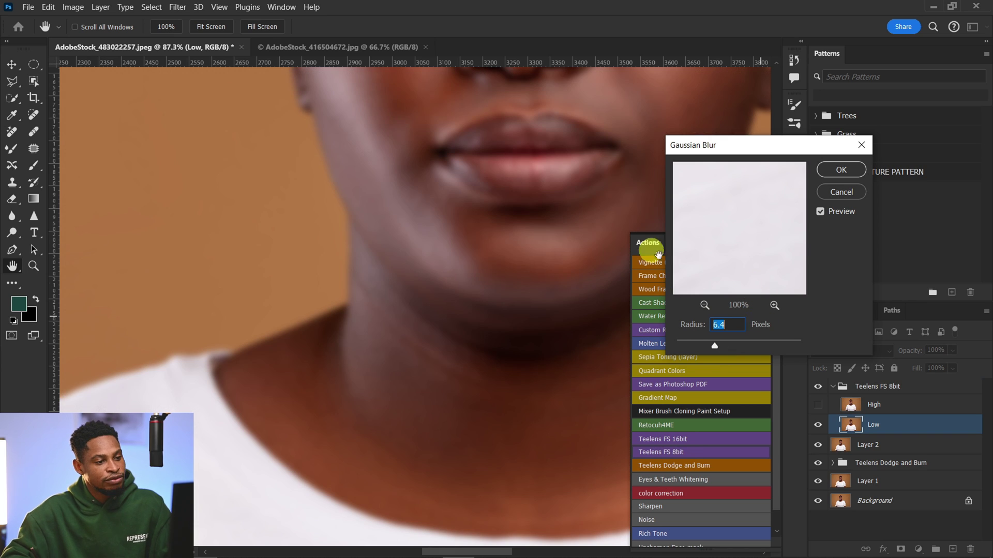
{"action": "left_click", "coordinate": [840, 172]}
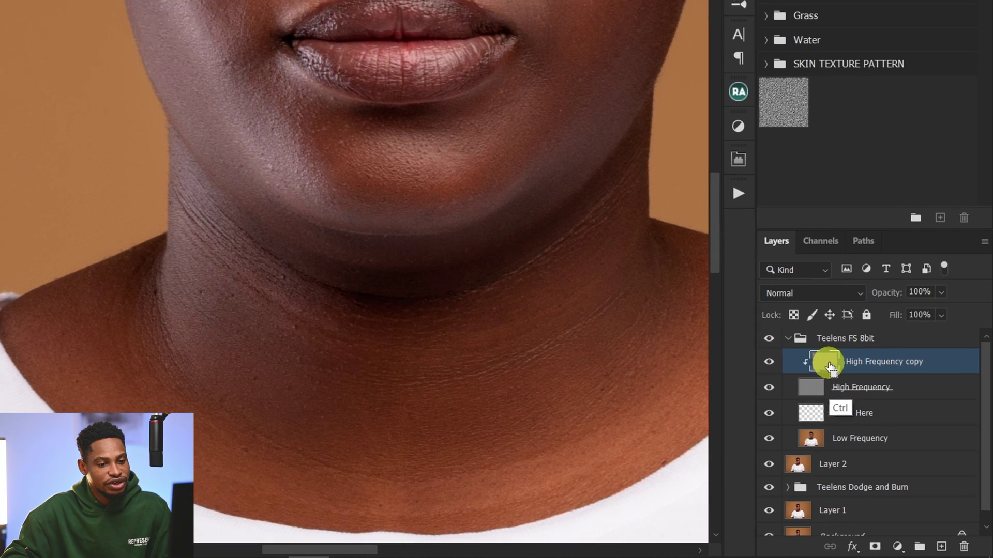
{"action": "left_click", "coordinate": [861, 404], "text": "ctrl"}
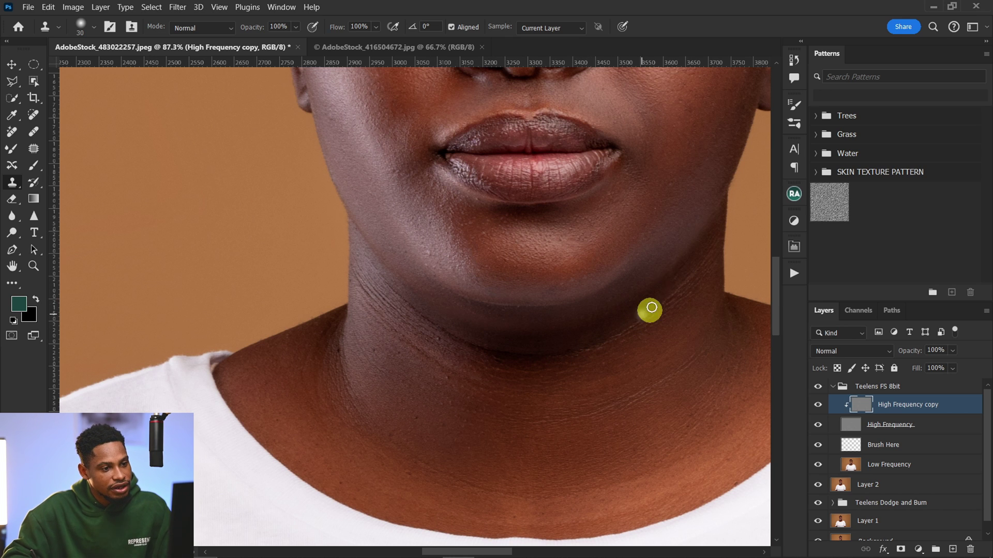
Hide the High Frequency layer and blend the double chin fold on the Brush Here layer with the Mixer Brush at about size 125
{"action": "left_click", "coordinate": [865, 451]}
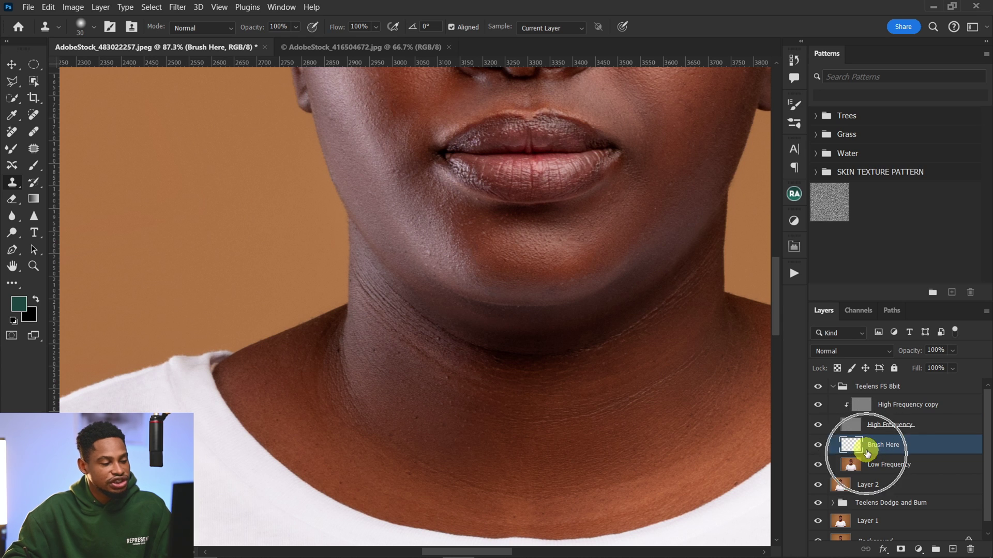
{"action": "left_click", "coordinate": [11, 148]}
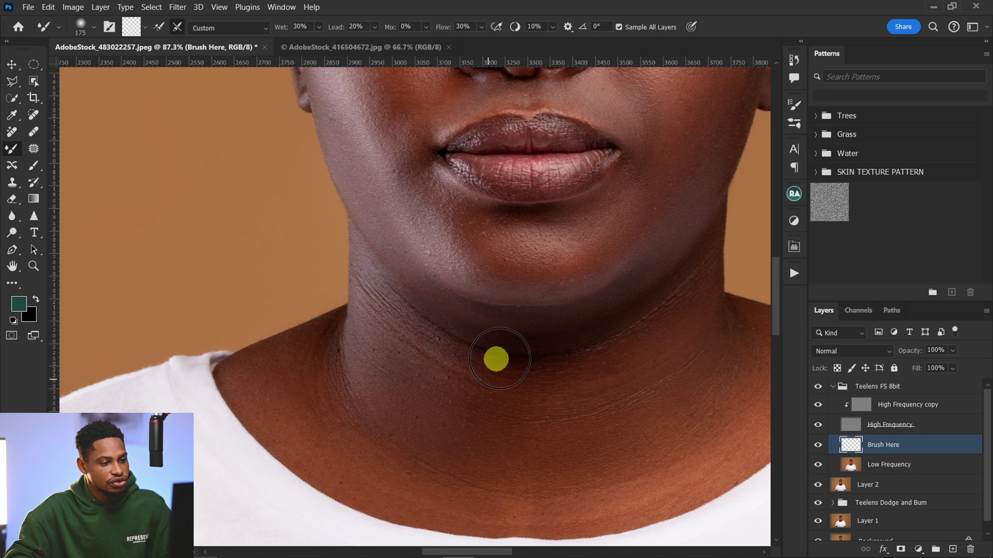
{"action": "left_click", "coordinate": [817, 425]}
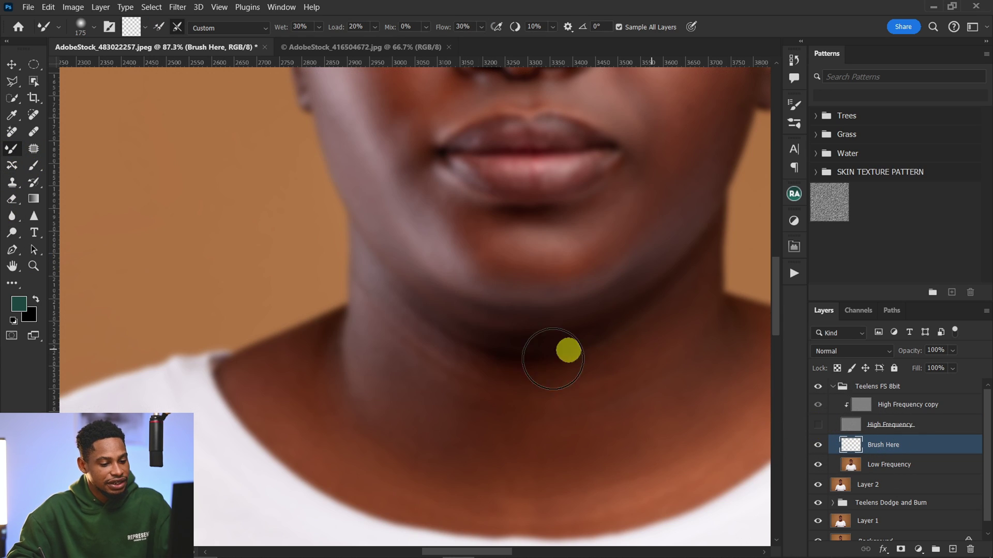
{"action": "key", "text": "bracketleft"}
{"action": "key", "text": "bracketleft"}
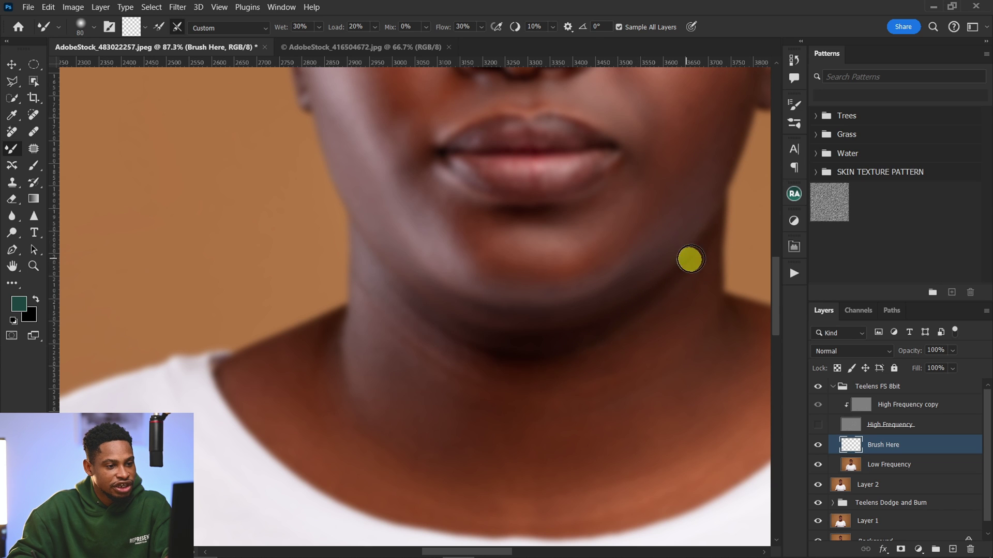
{"action": "key", "text": "bracketright"}
{"action": "key", "text": "bracketright"}
{"action": "key", "text": "bracketright"}
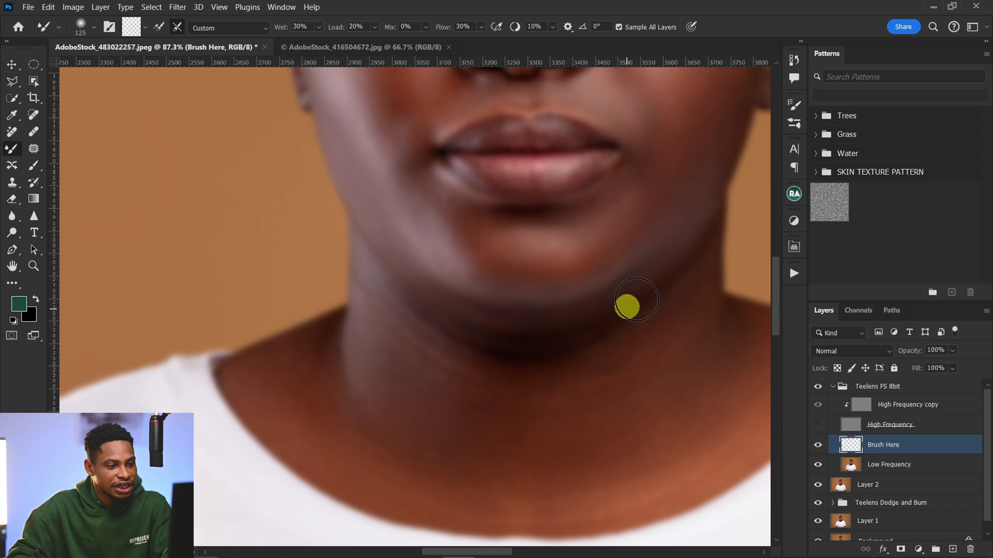
{"action": "mouse_move", "coordinate": [636, 300]}
{"action": "left_mouse_down"}
{"action": "mouse_move", "coordinate": [628, 292]}
{"action": "mouse_move", "coordinate": [574, 327]}
{"action": "mouse_move", "coordinate": [537, 335]}
{"action": "mouse_move", "coordinate": [419, 295]}
{"action": "mouse_move", "coordinate": [504, 334]}
{"action": "left_mouse_up"}
{"action": "key", "text": "bracketleft"}
{"action": "key", "text": "bracketleft"}
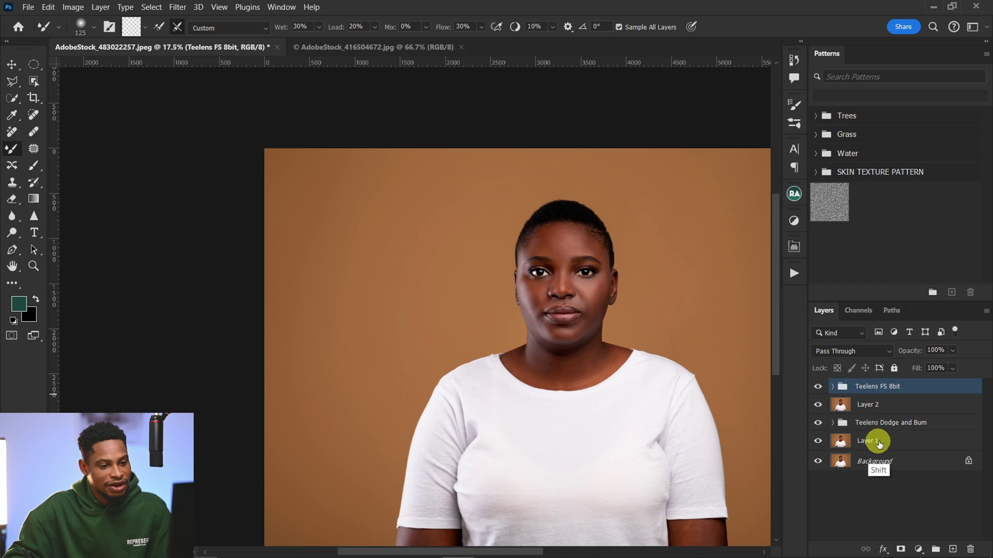
Group all the retouching layers above the Background layer
{"action": "left_click", "coordinate": [882, 443], "text": "shift"}
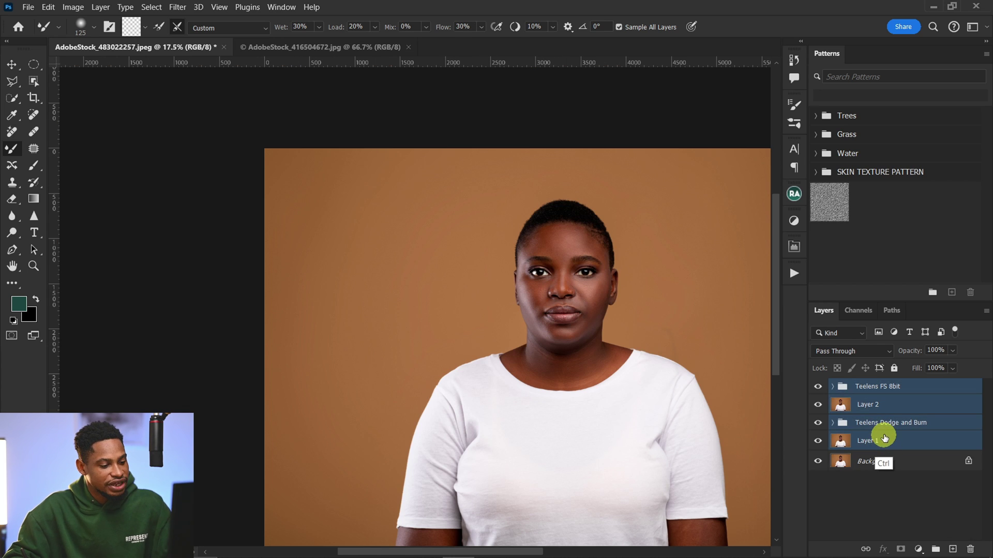
{"action": "key", "text": "ctrl+g"}
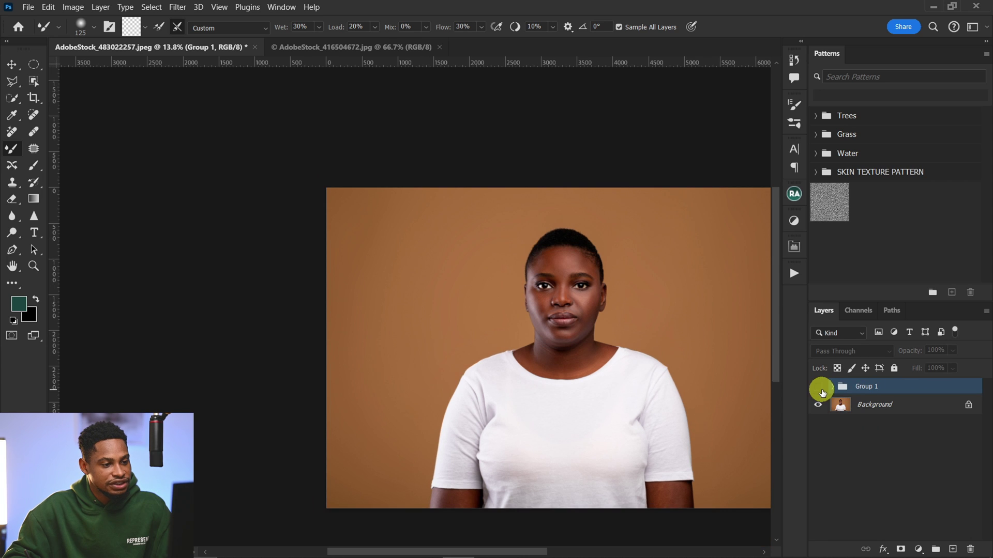
Toggle the visibility of the retouching group to compare the chin and neck before and after
{"action": "left_click", "coordinate": [821, 392]}
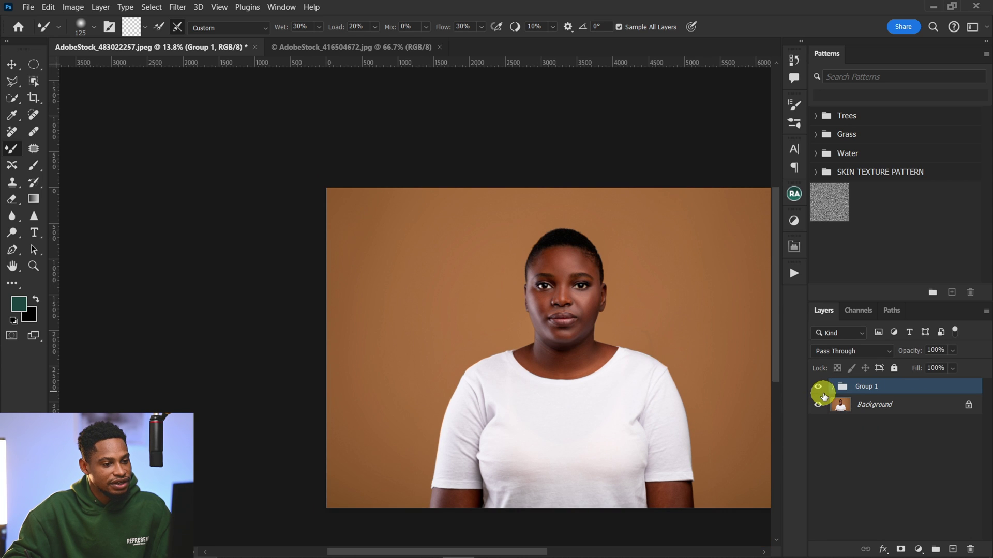
{"action": "key", "text": "ctrl+space"}
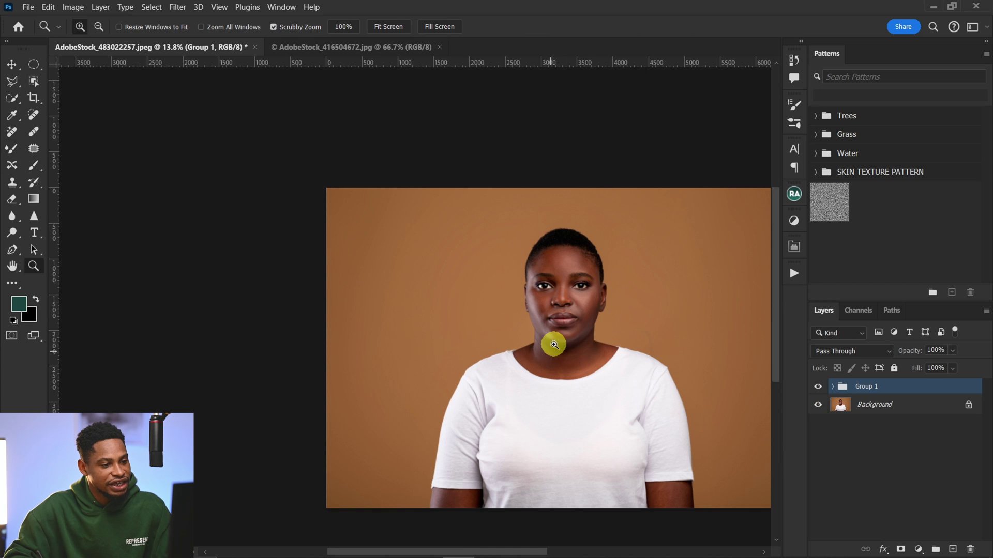
{"action": "left_click_drag", "start_coordinate": [552, 343], "coordinate": [641, 370]}
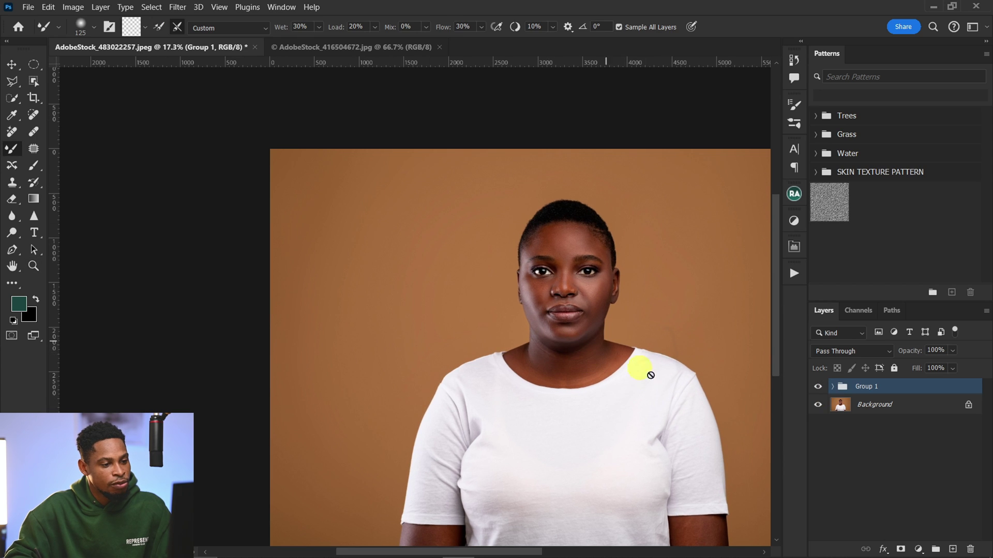
{"action": "left_click", "coordinate": [822, 388]}
{"action": "left_click", "coordinate": [828, 391]}
{"action": "key", "text": "z"}
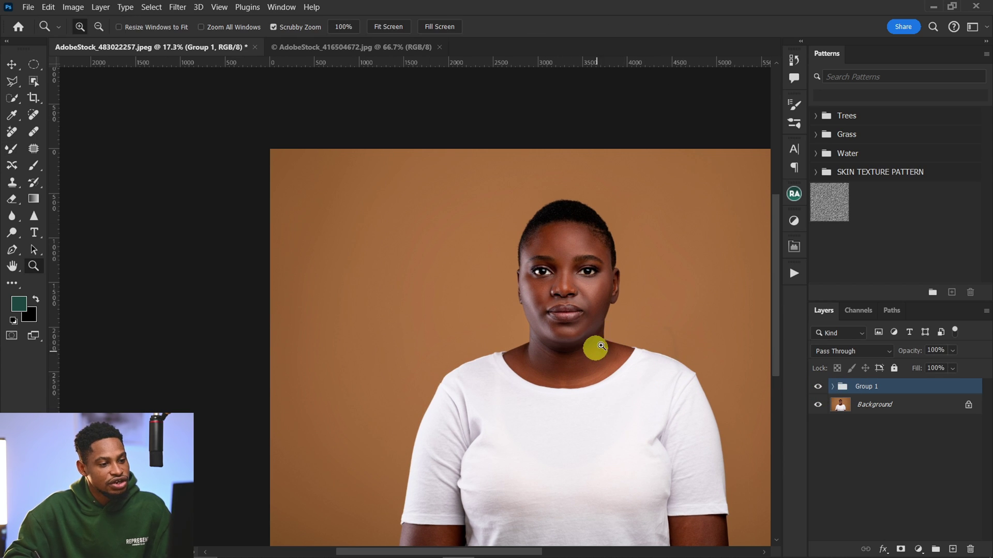
Delete the retouching group so that only the Background layer remains
{"action": "mouse_move", "coordinate": [574, 350]}
{"action": "left_mouse_down"}
{"action": "mouse_move", "coordinate": [630, 344]}
{"action": "mouse_move", "coordinate": [616, 348]}
{"action": "left_mouse_up"}
{"action": "key", "text": "b"}
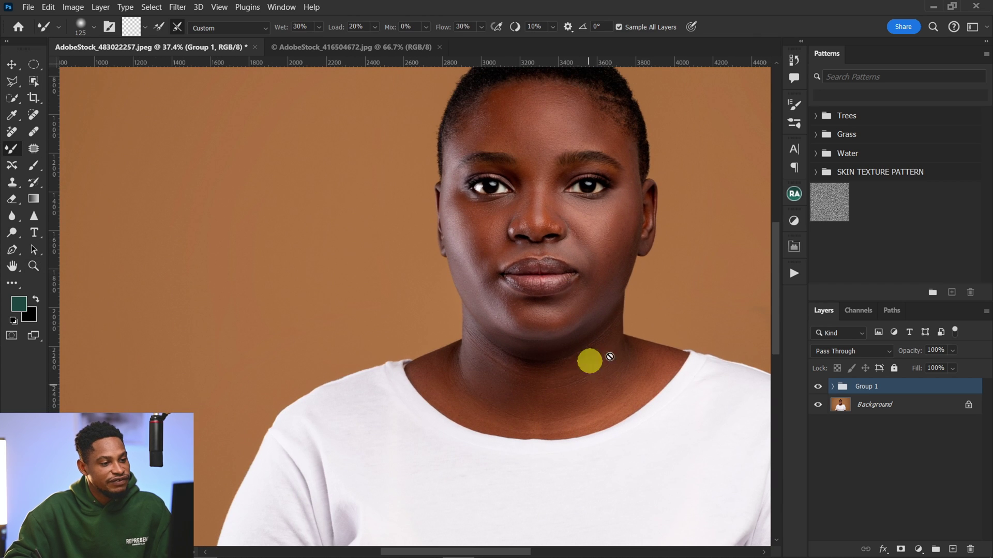
{"action": "left_click_drag", "start_coordinate": [929, 388], "coordinate": [970, 549]}
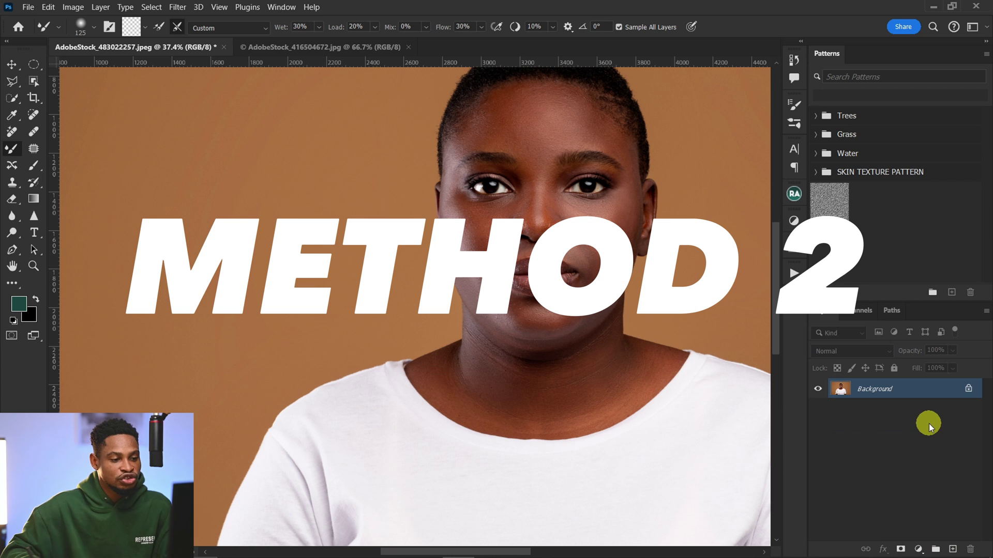
Duplicate the Background layer and frame the lower face and neck
{"action": "key", "text": "ctrl+j"}
{"action": "key", "text": "j"}
{"action": "left_click", "coordinate": [884, 403]}
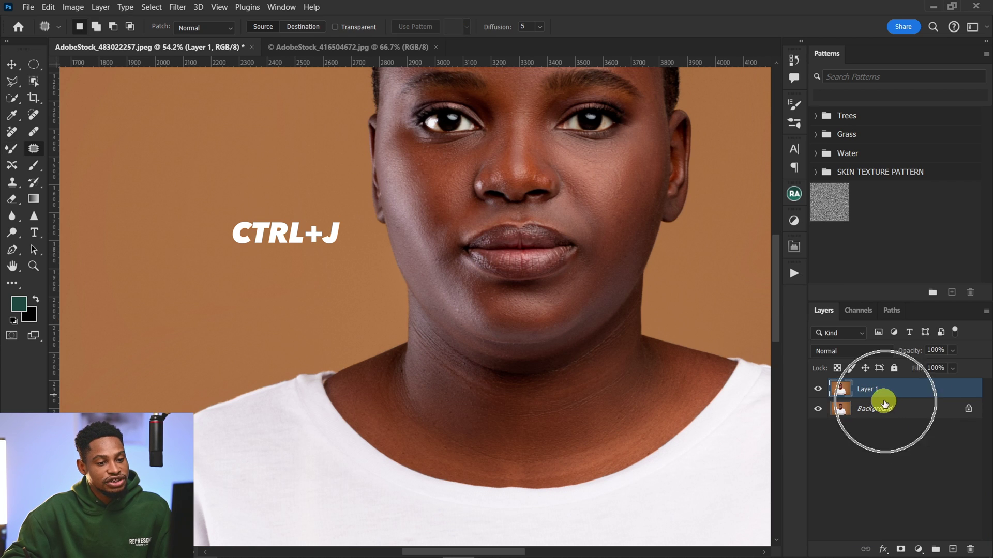
Outline the double chin and upper neck with the Polygonal Lasso and feather the selection by 10 pixels
{"action": "left_click", "coordinate": [12, 83]}
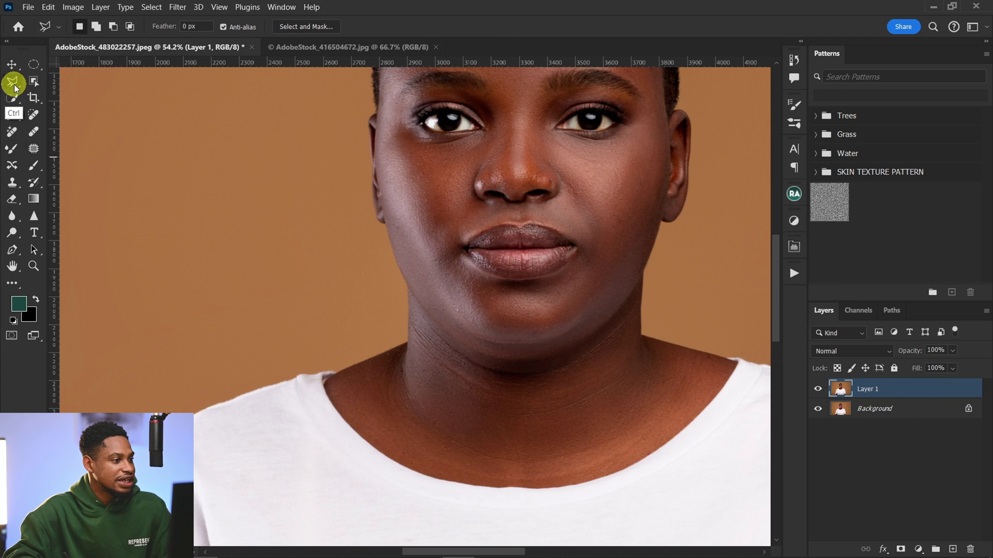
{"action": "left_click", "coordinate": [123, 113]}
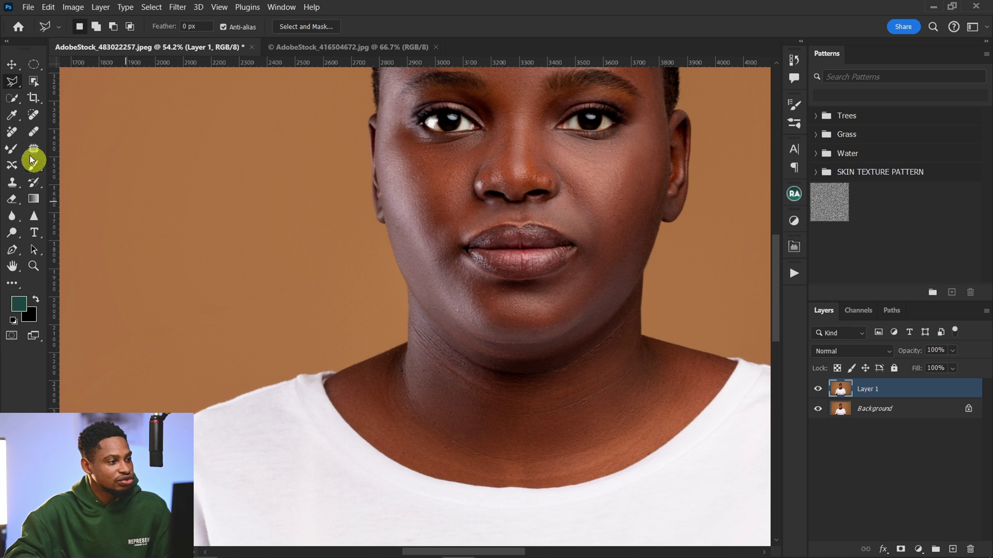
{"action": "left_click", "coordinate": [279, 261]}
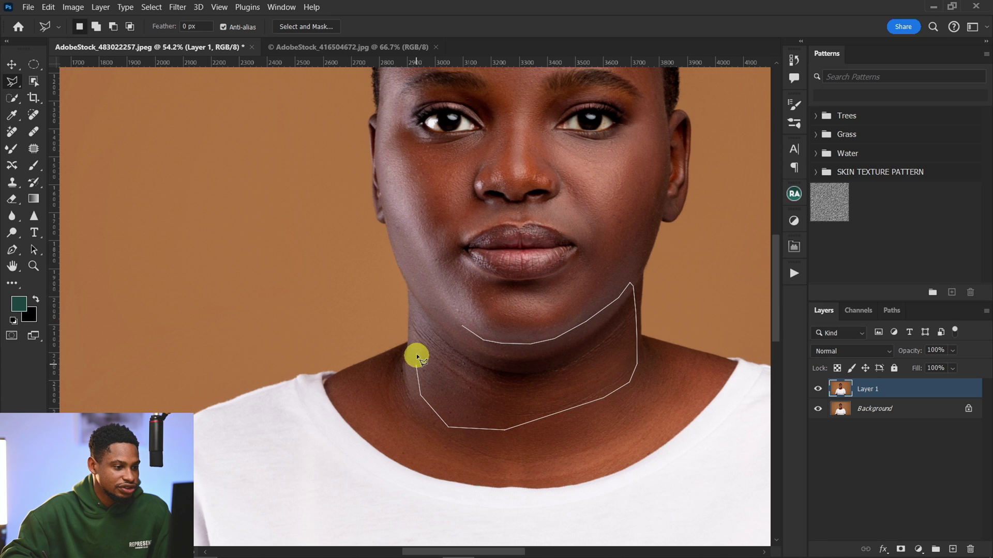
{"action": "double_click", "coordinate": [464, 325]}
{"action": "right_click", "coordinate": [582, 366]}
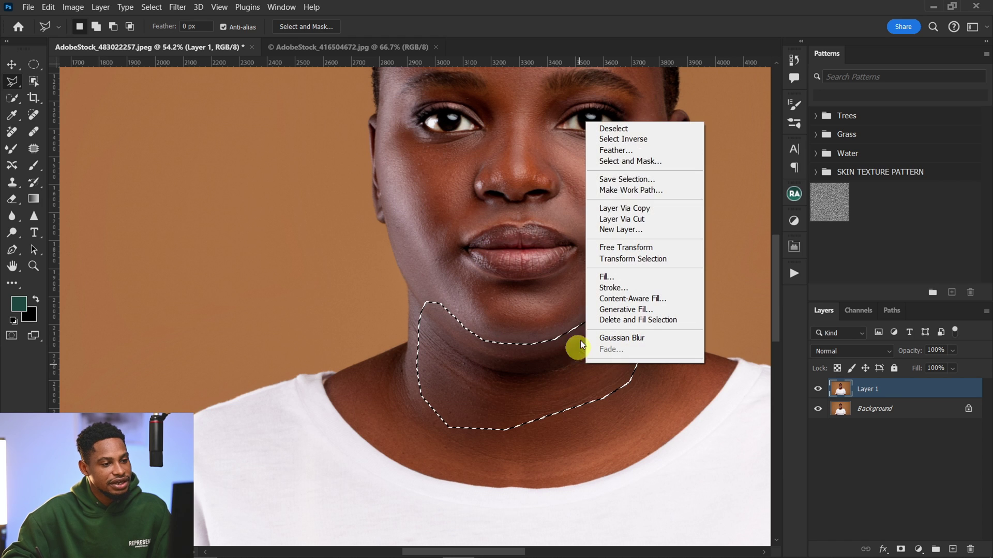
{"action": "left_click", "coordinate": [622, 151]}
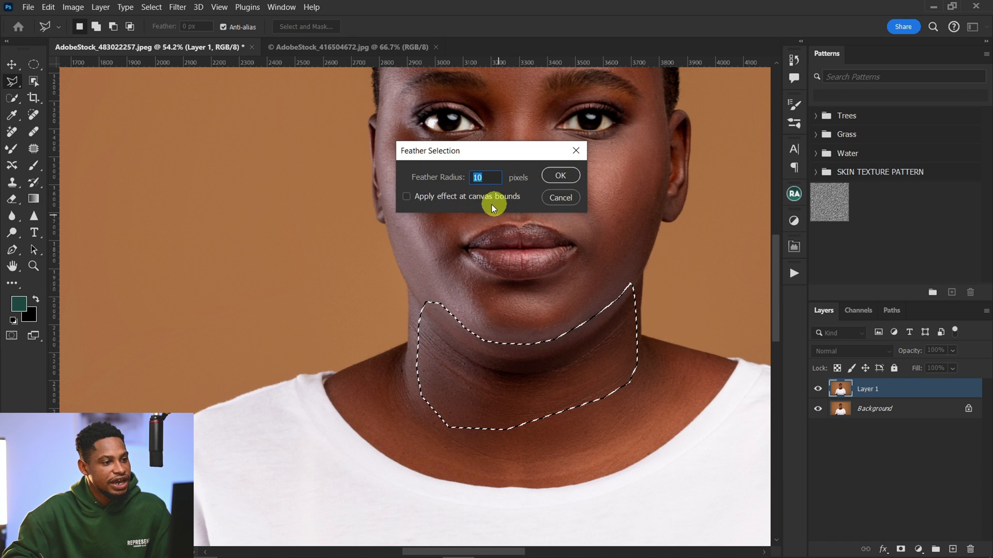
{"action": "left_click", "coordinate": [558, 177]}
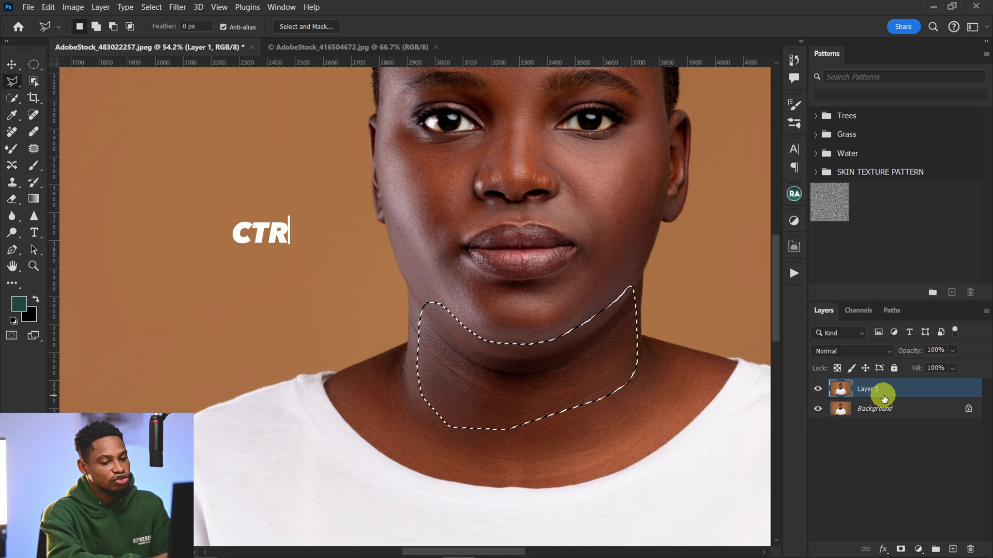
Copy the selected chin and neck area to a new layer and duplicate that layer
{"action": "key", "text": "ctrl+j"}
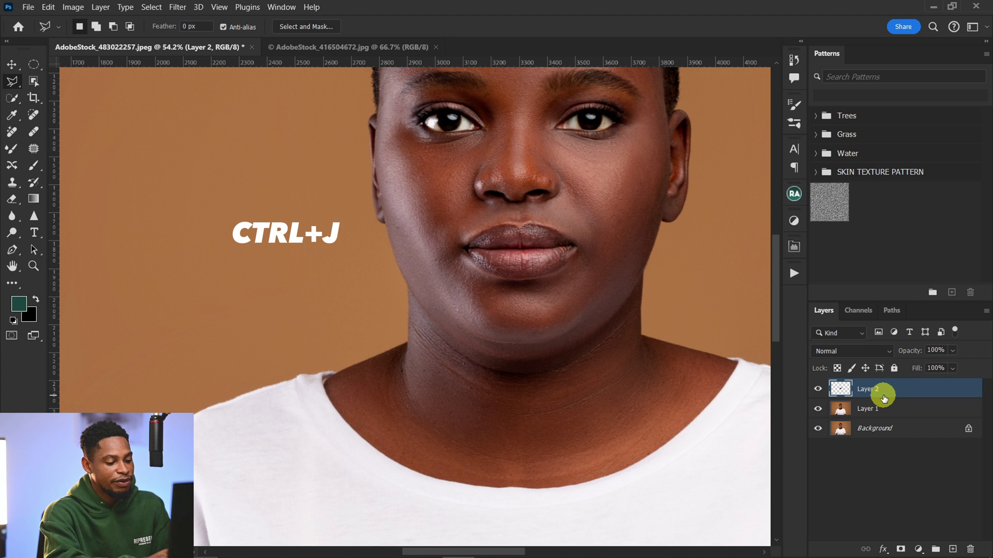
{"action": "key", "text": "ctrl+j"}
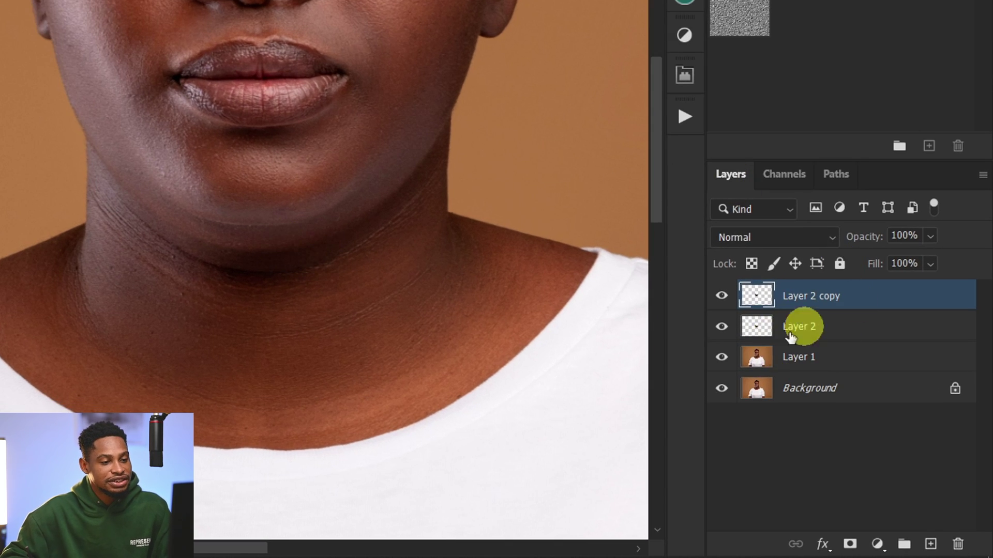
{"action": "key", "text": "ctrl"}
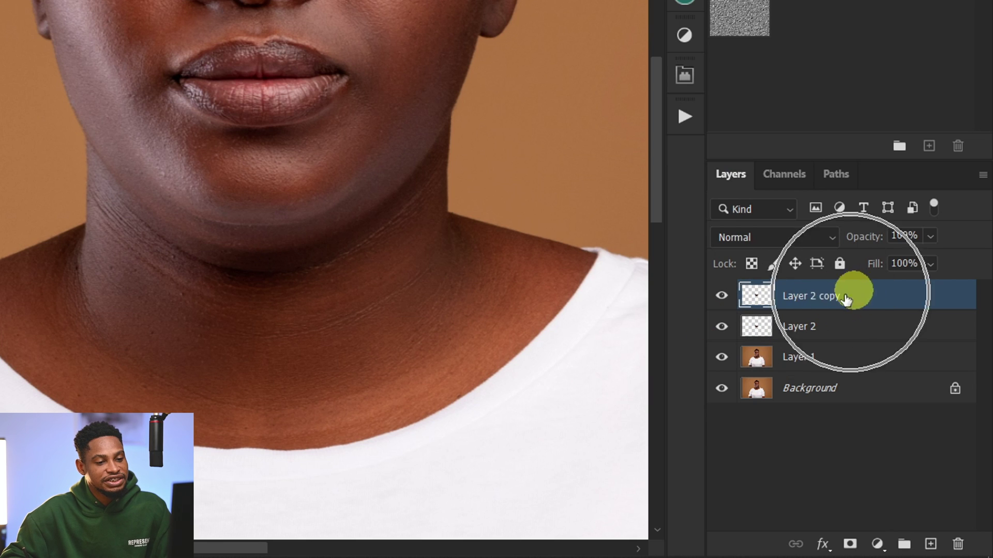
{"action": "key", "text": "alt"}
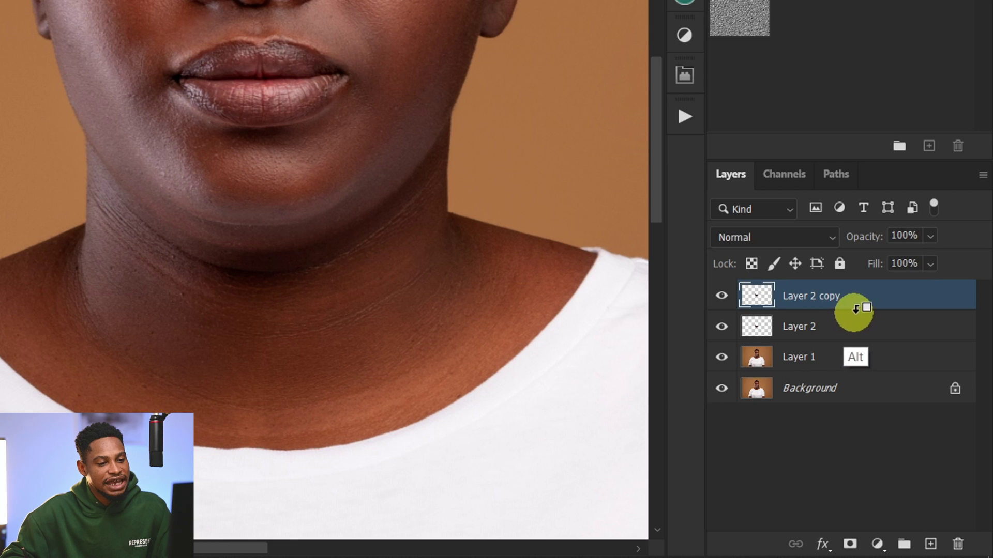
{"action": "left_click", "coordinate": [853, 309], "text": "alt"}
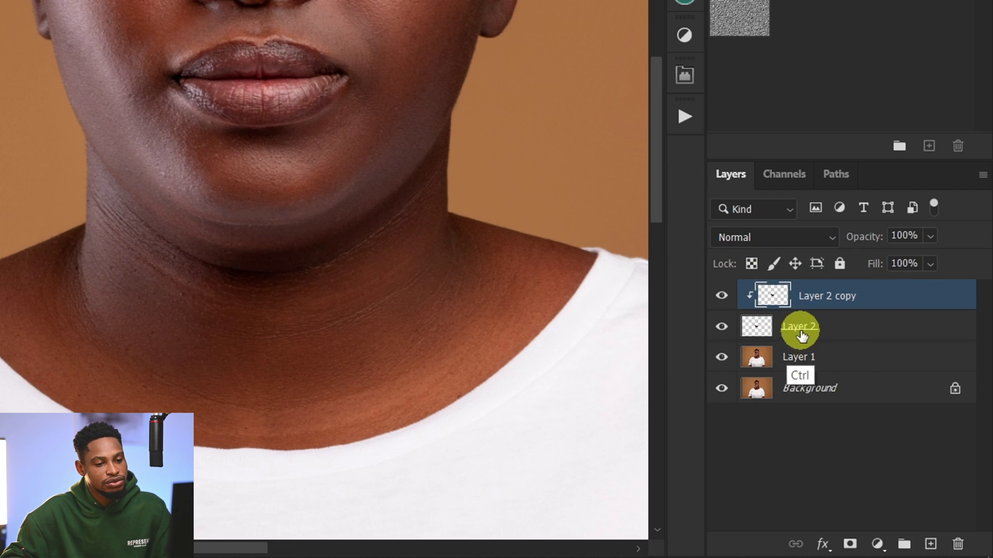
{"action": "key", "text": "ctrl+z"}
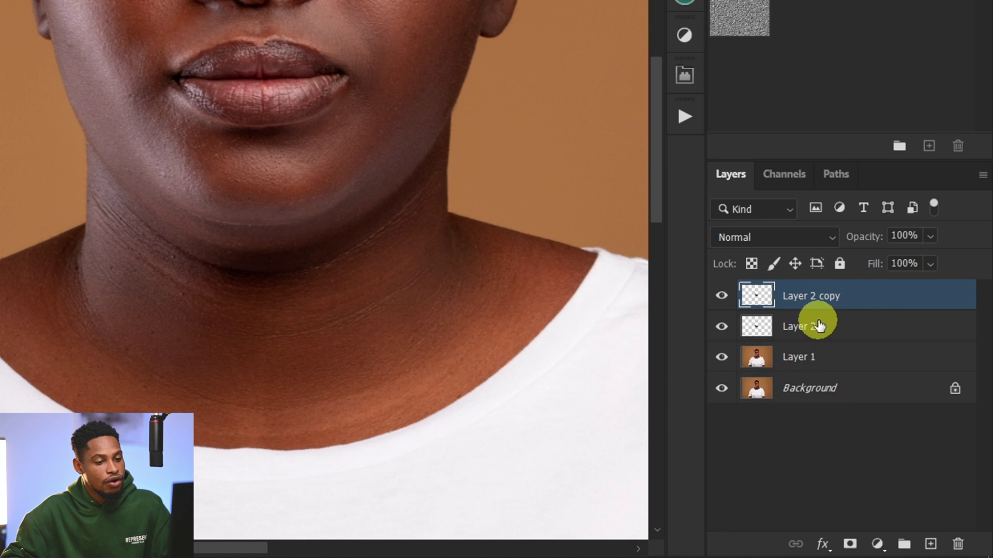
Clip Layer 2 copy to Layer 2 with a clipping mask
{"action": "left_click", "coordinate": [883, 293]}
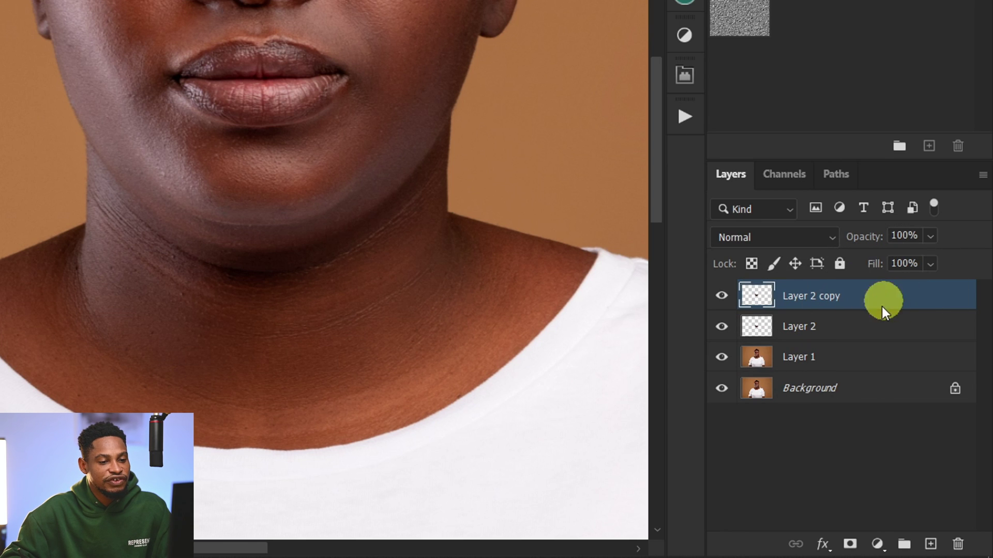
{"action": "right_click", "coordinate": [883, 306]}
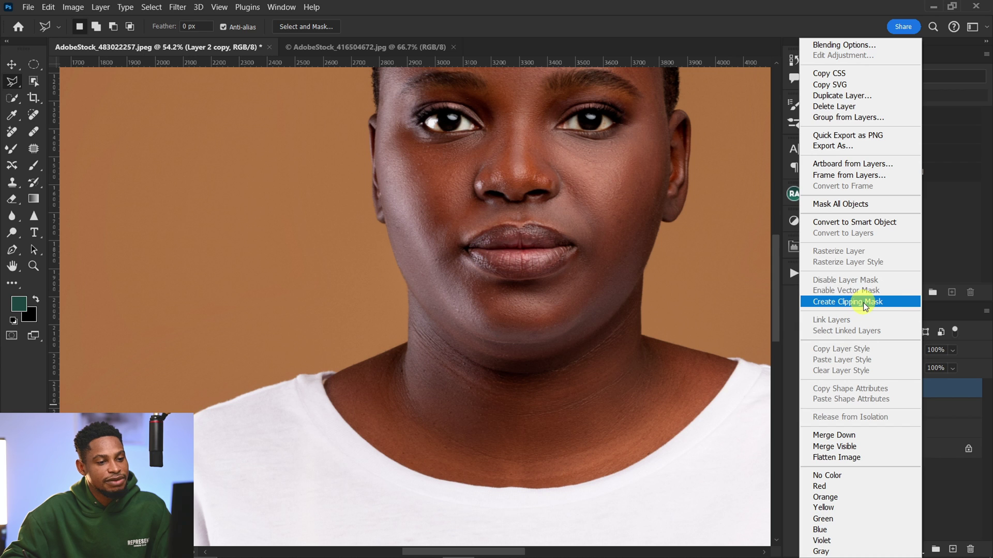
{"action": "left_click", "coordinate": [863, 303]}
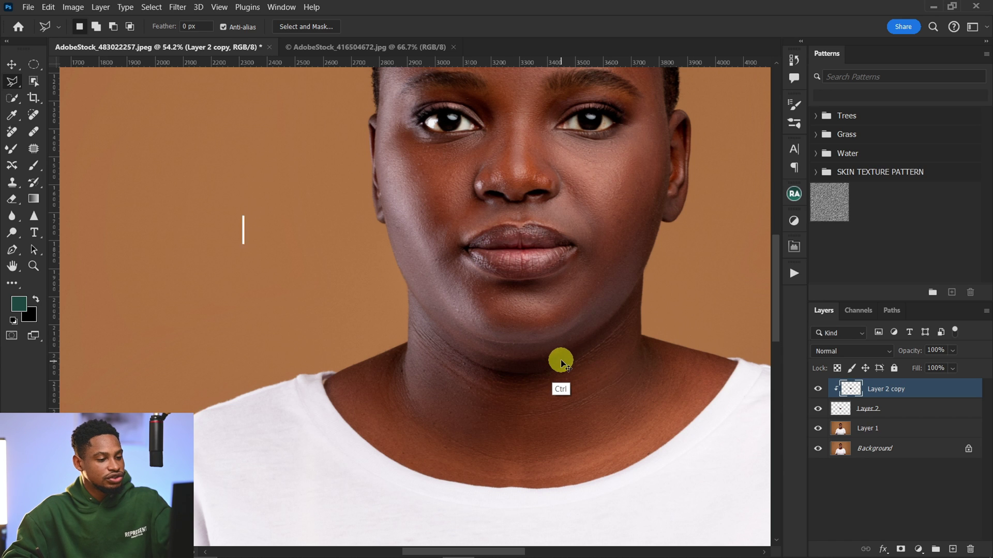
Warp Layer 2 copy so the neck skin moves up over the double chin in the middle and at both sides
{"action": "key", "text": "ctrl+t"}
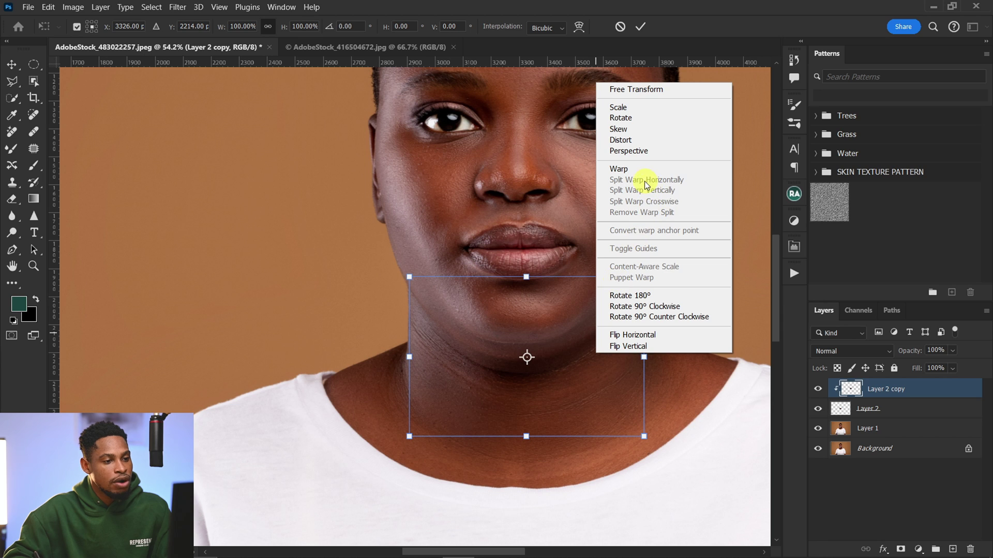
{"action": "left_click", "coordinate": [635, 169]}
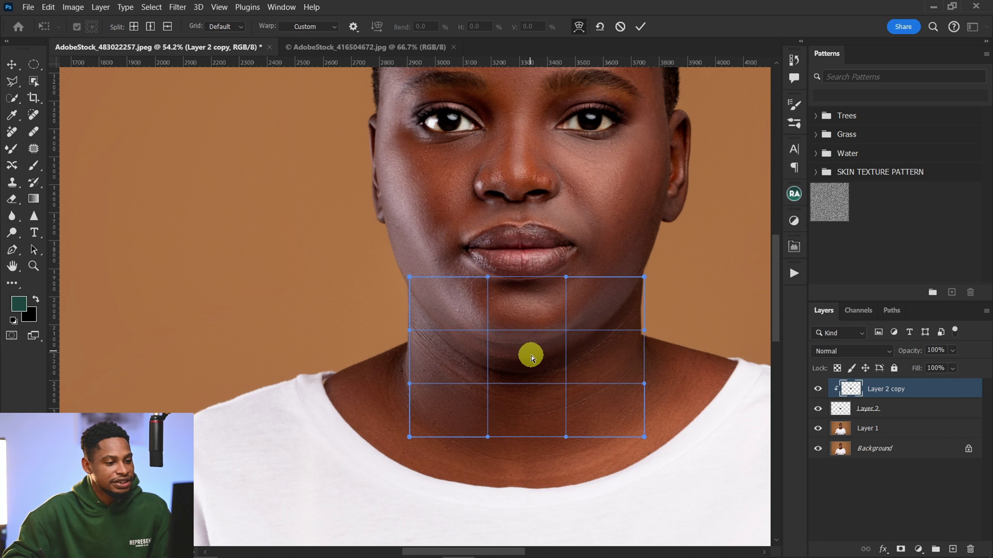
{"action": "left_click_drag", "start_coordinate": [532, 356], "coordinate": [530, 333]}
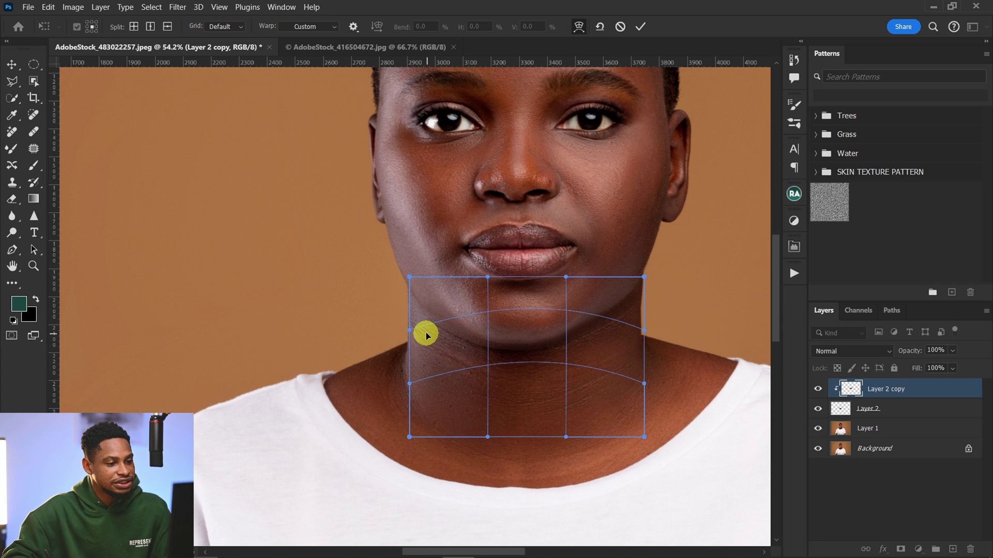
{"action": "left_click_drag", "start_coordinate": [426, 335], "coordinate": [425, 329]}
{"action": "left_click_drag", "start_coordinate": [644, 330], "coordinate": [639, 316]}
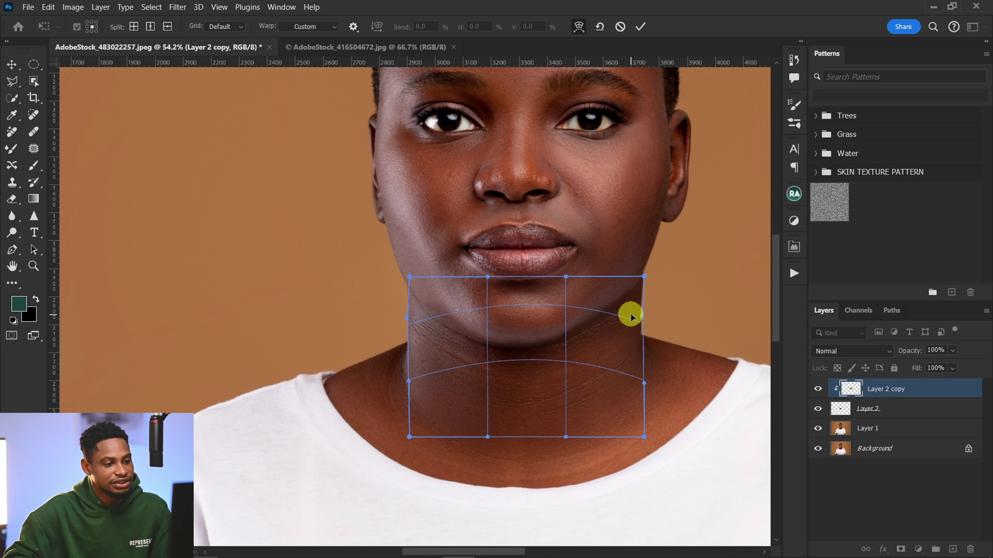
{"action": "left_click", "coordinate": [639, 26]}
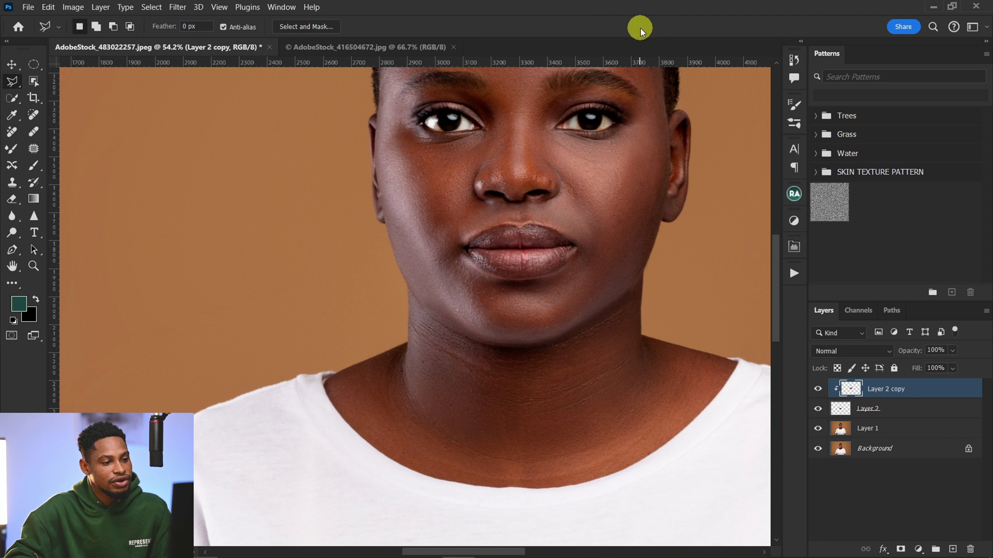
Group all layers above the Background and toggle the group's visibility to compare the chin before and after
{"action": "left_click", "coordinate": [910, 429], "text": "shift"}
{"action": "key", "text": "ctrl+g"}
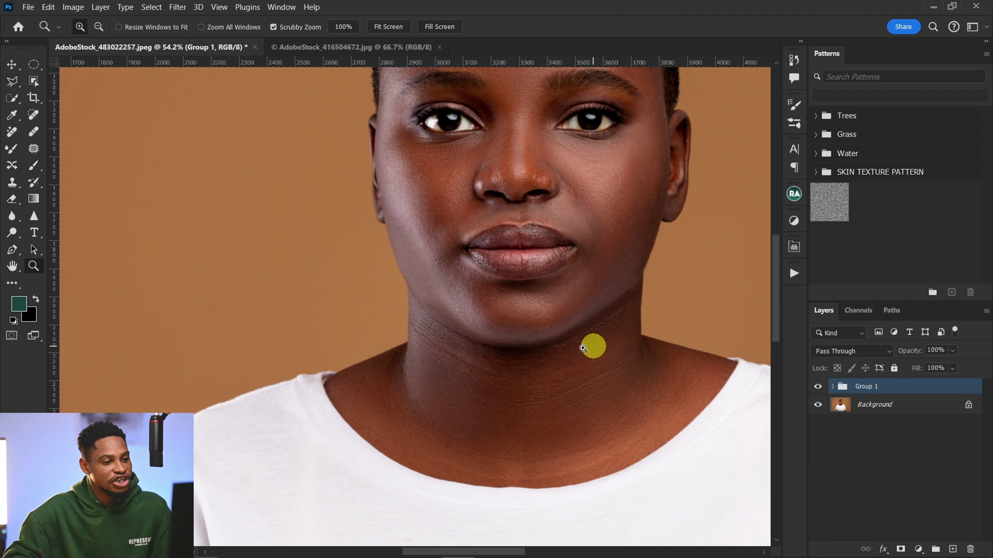
{"action": "left_click_drag", "start_coordinate": [592, 344], "coordinate": [550, 358]}
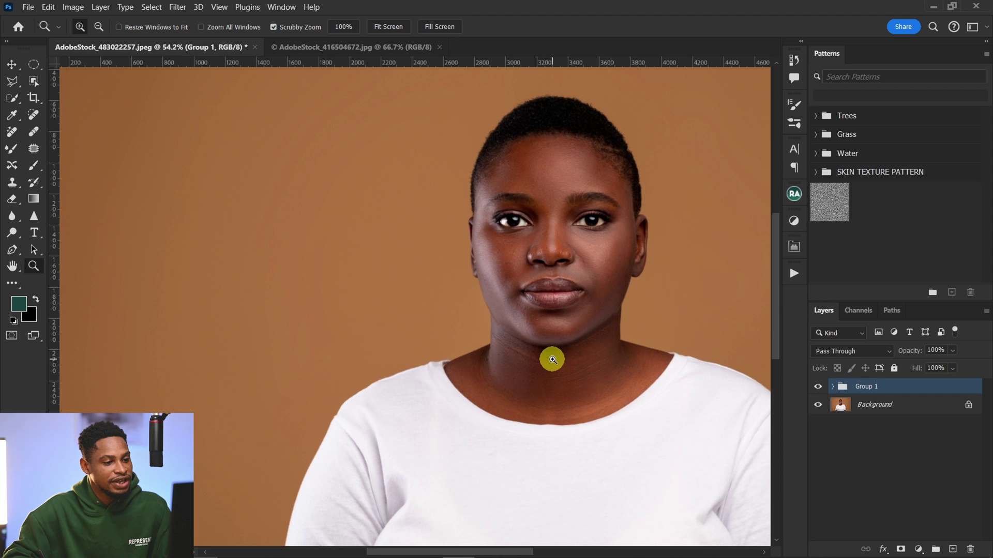
{"action": "left_click", "coordinate": [819, 387]}
{"action": "left_click", "coordinate": [818, 387]}
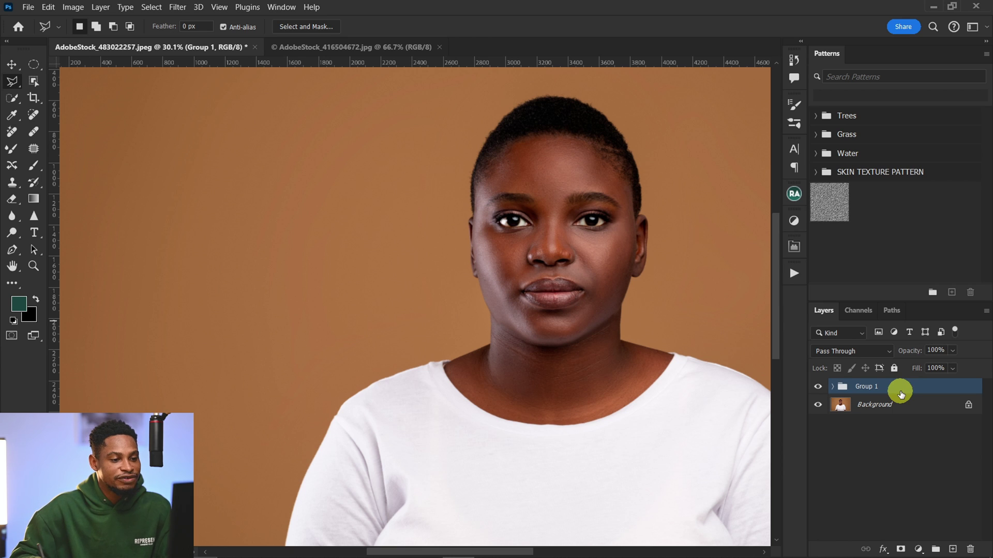
Create a stamp visible layer above Group 1 and open it in the Liquify filter
{"action": "key", "text": "ctrl+shift+alt+e"}
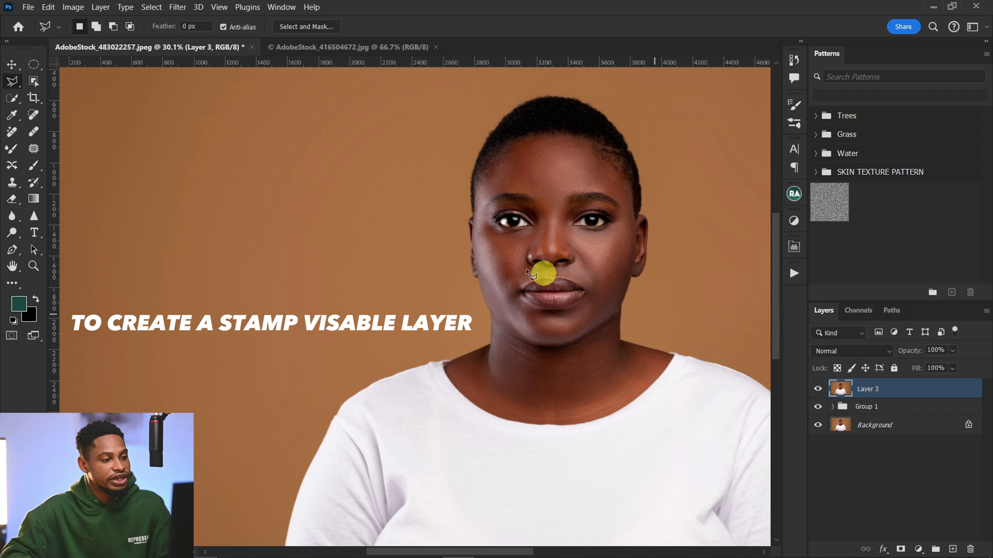
{"action": "left_click", "coordinate": [177, 7]}
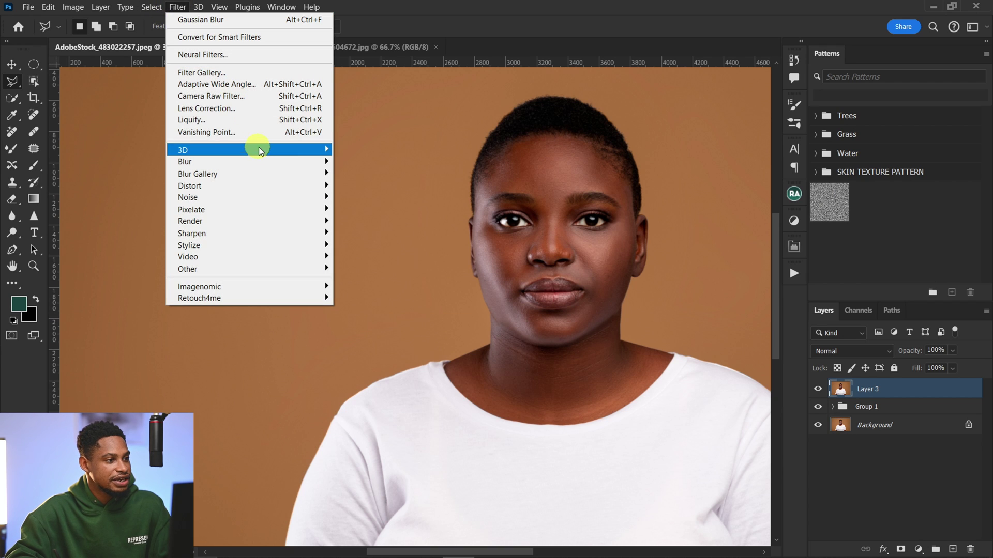
{"action": "left_click", "coordinate": [231, 115]}
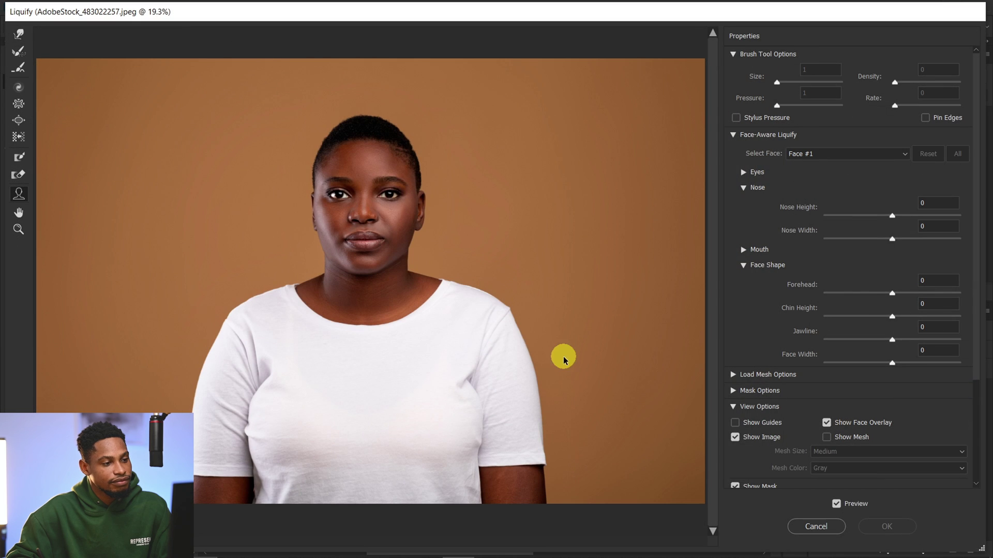
Push the jaw and neck contours inward with the Forward Warp tool at pressure 10, using brush sizes 250 and 200
{"action": "key", "text": "z"}
{"action": "left_click", "coordinate": [397, 255]}
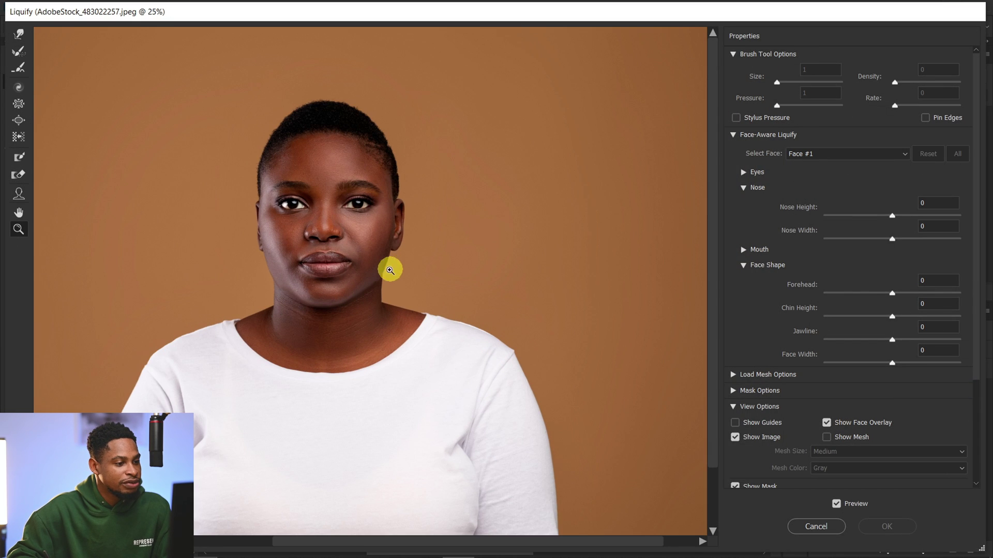
{"action": "left_click", "coordinate": [387, 269]}
{"action": "left_click", "coordinate": [20, 40]}
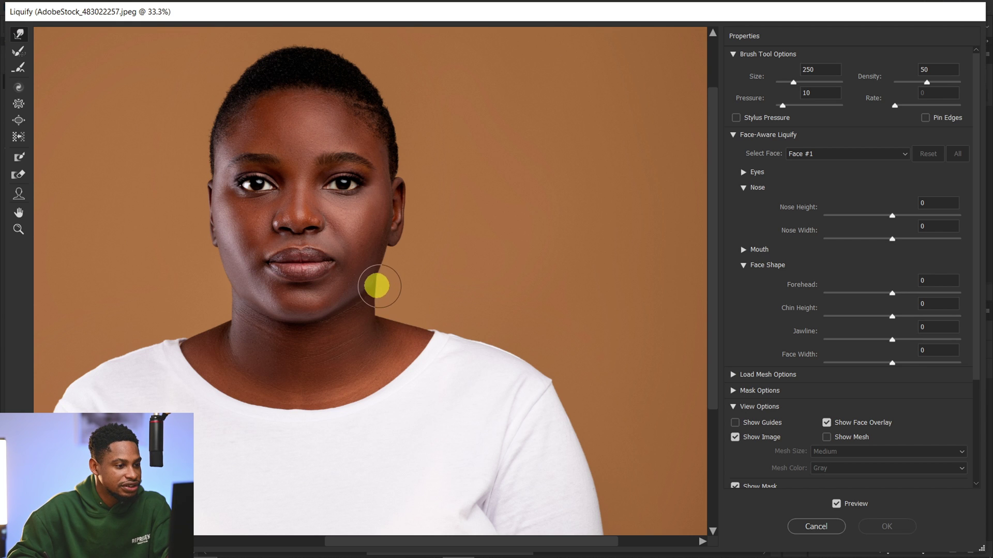
{"action": "left_click_drag", "start_coordinate": [376, 286], "coordinate": [359, 282]}
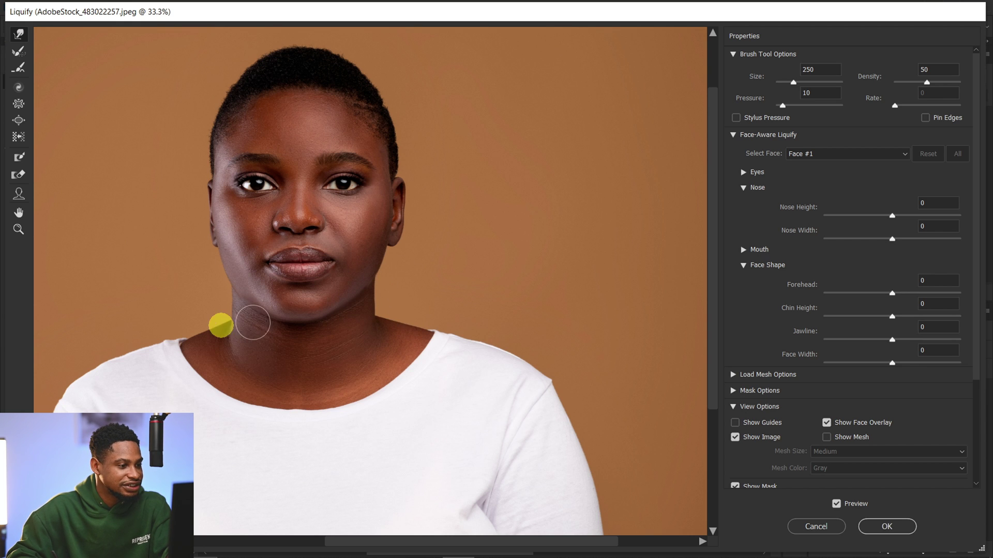
{"action": "key", "text": "["}
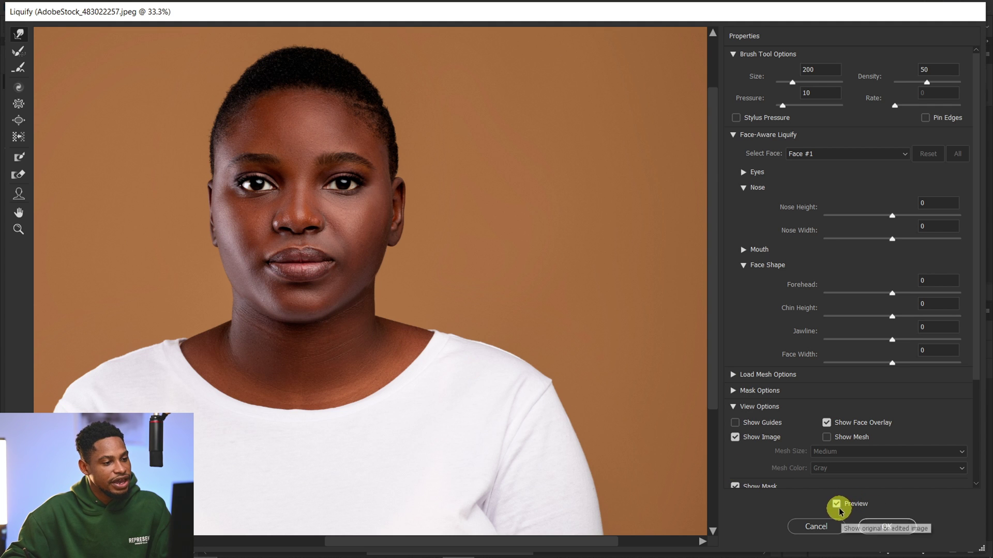
Narrow the face with the Face tool to a Face Width of -24
{"action": "left_click", "coordinate": [19, 195]}
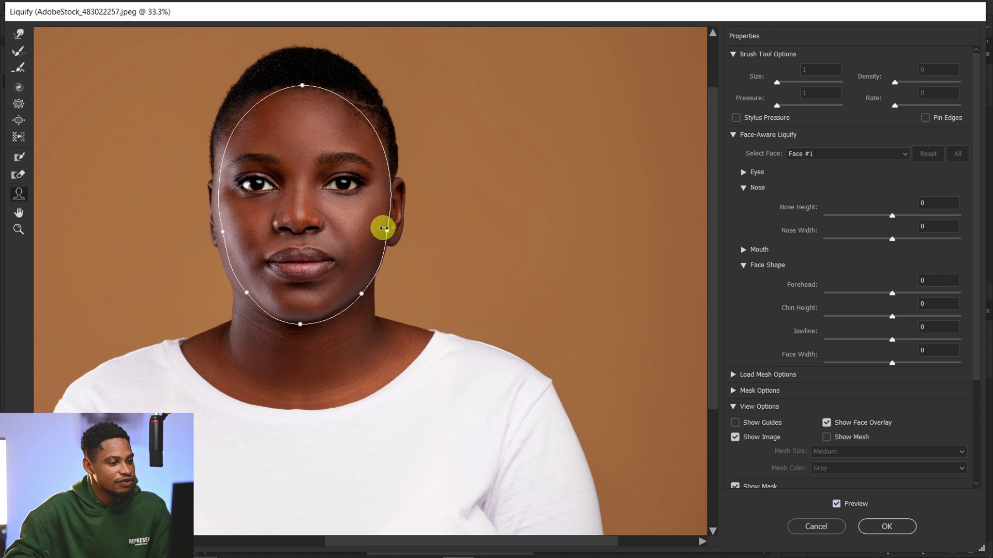
{"action": "left_click_drag", "start_coordinate": [387, 232], "coordinate": [380, 231]}
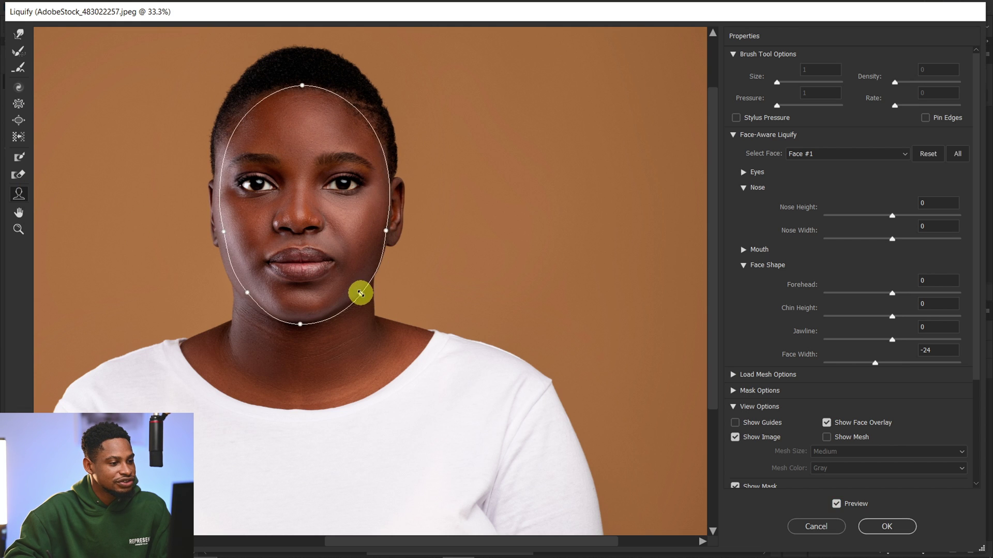
Finish adjusting the face outline and apply the Liquify changes to the stamped layer
{"action": "left_click_drag", "start_coordinate": [359, 291], "coordinate": [358, 293]}
{"action": "left_click", "coordinate": [886, 527]}
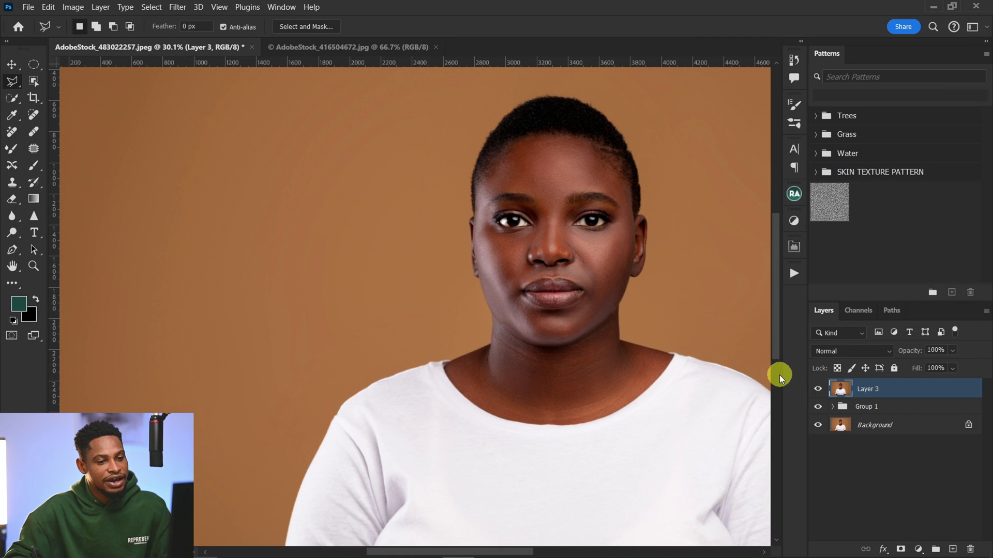
Group the liquified layer with Group 1 and toggle the new group's visibility to compare the portrait before and after
{"action": "left_click", "coordinate": [862, 408], "text": "ctrl"}
{"action": "key", "text": "ctrl+g"}
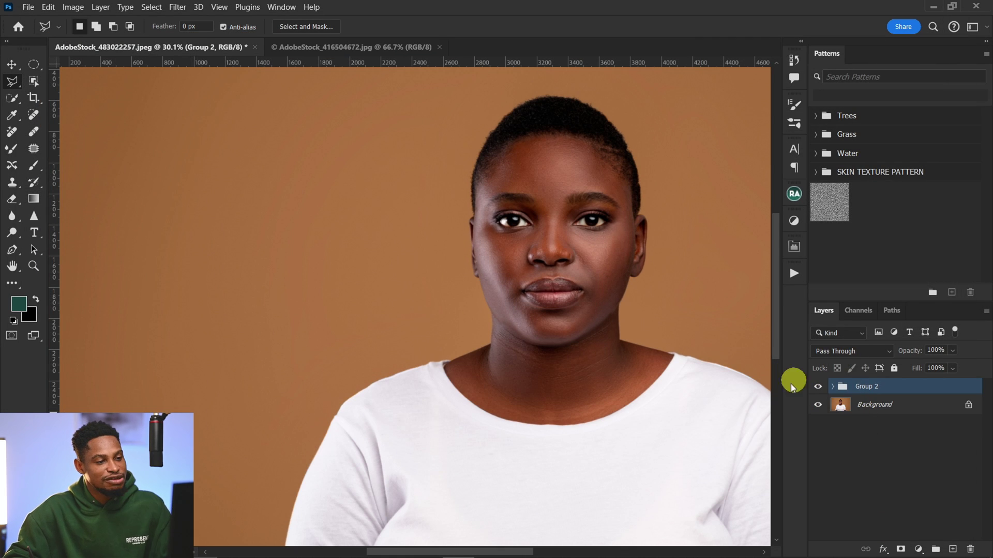
{"action": "left_click", "coordinate": [819, 386]}
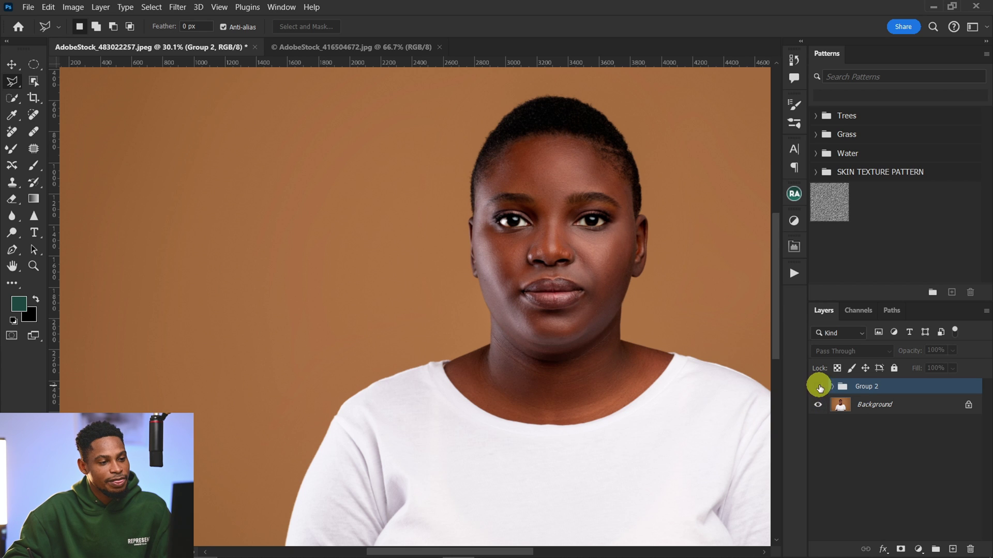
{"action": "left_click", "coordinate": [818, 387]}
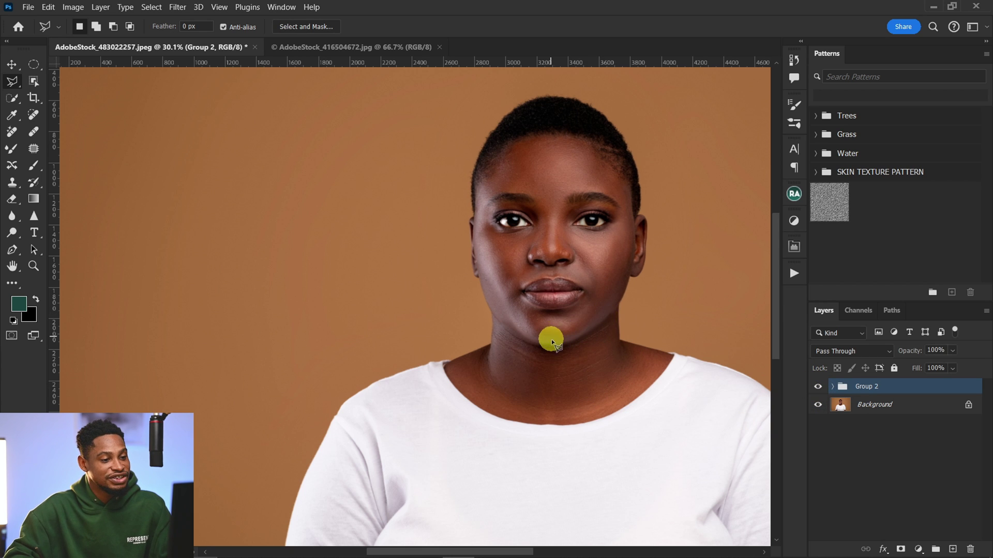
Switch to the AdobeStock_416504672.jpg document and duplicate its Background layer
{"action": "left_click", "coordinate": [356, 49]}
{"action": "key", "text": "z"}
{"action": "left_click_drag", "start_coordinate": [507, 341], "coordinate": [469, 350]}
{"action": "key", "text": "l"}
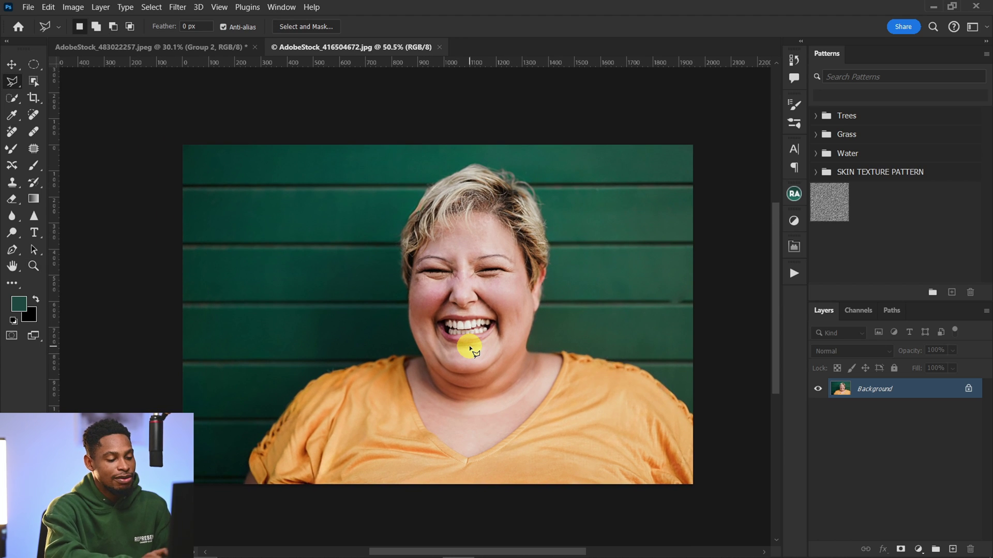
{"action": "key", "text": "ctrl+j"}
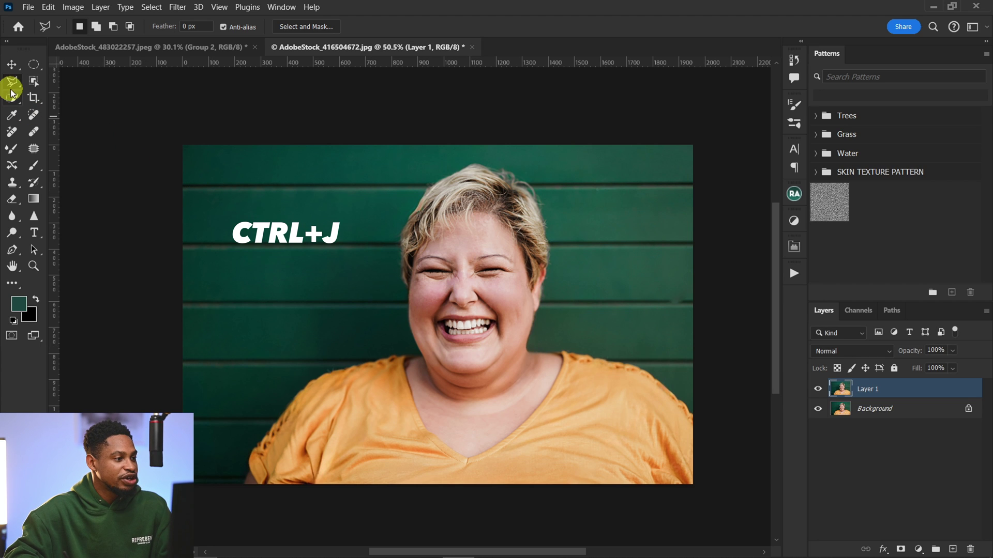
Outline the double chin and neck down to the neckline with the Polygonal Lasso, following the chin's lower edge
{"action": "scroll", "coordinate": [517, 352], "scroll_direction": "up", "scroll_amount": 5}
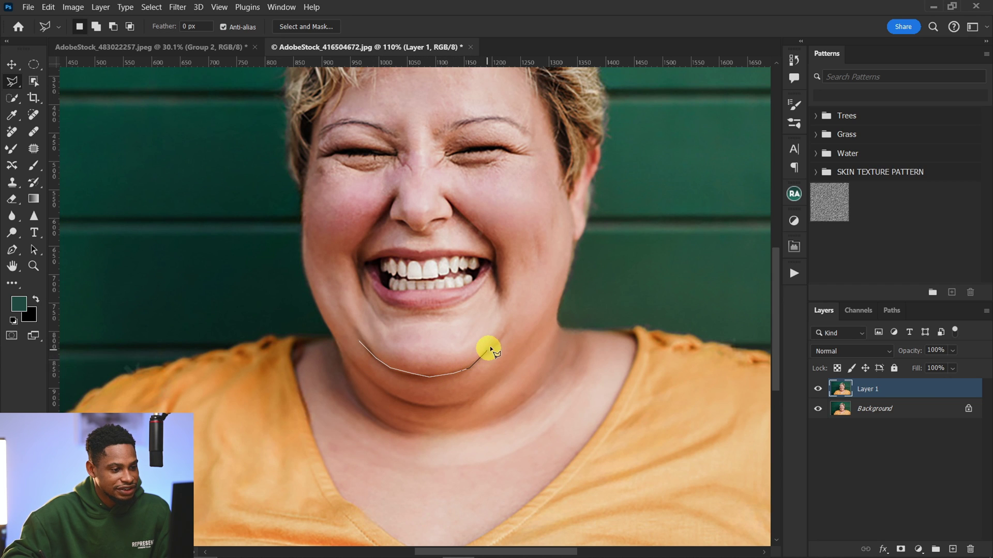
{"action": "mouse_move", "coordinate": [491, 349]}
{"action": "left_mouse_down"}
{"action": "mouse_move", "coordinate": [536, 302]}
{"action": "mouse_move", "coordinate": [552, 323]}
{"action": "left_mouse_up"}
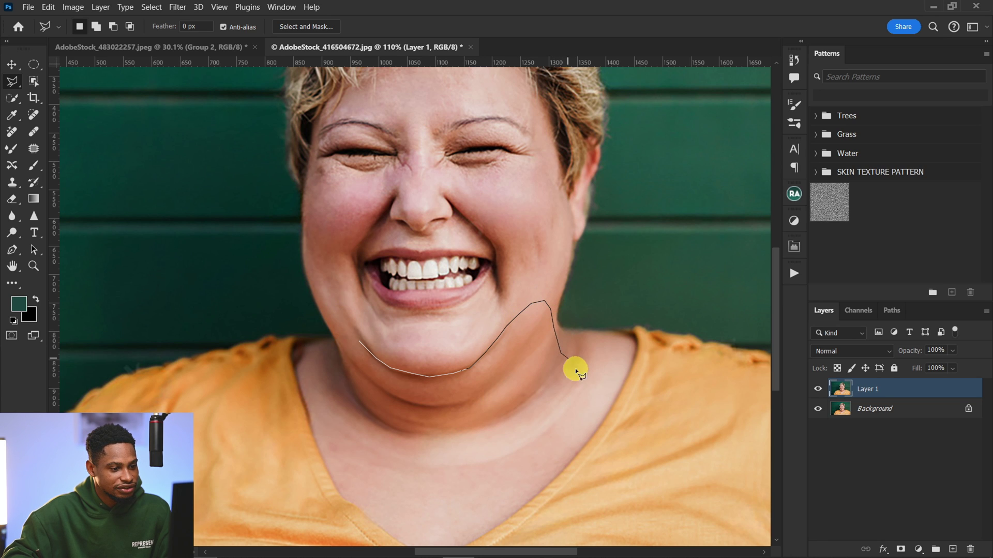
{"action": "mouse_move", "coordinate": [575, 368]}
{"action": "left_mouse_down"}
{"action": "mouse_move", "coordinate": [576, 430]}
{"action": "mouse_move", "coordinate": [546, 472]}
{"action": "mouse_move", "coordinate": [505, 503]}
{"action": "mouse_move", "coordinate": [422, 523]}
{"action": "mouse_move", "coordinate": [354, 491]}
{"action": "mouse_move", "coordinate": [320, 407]}
{"action": "left_mouse_up"}
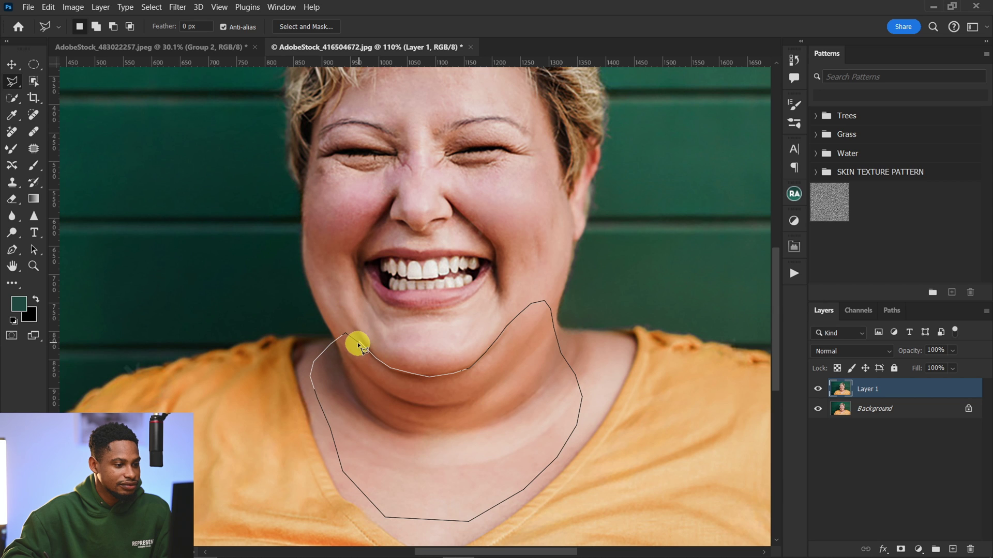
{"action": "left_click_drag", "start_coordinate": [361, 345], "coordinate": [360, 341]}
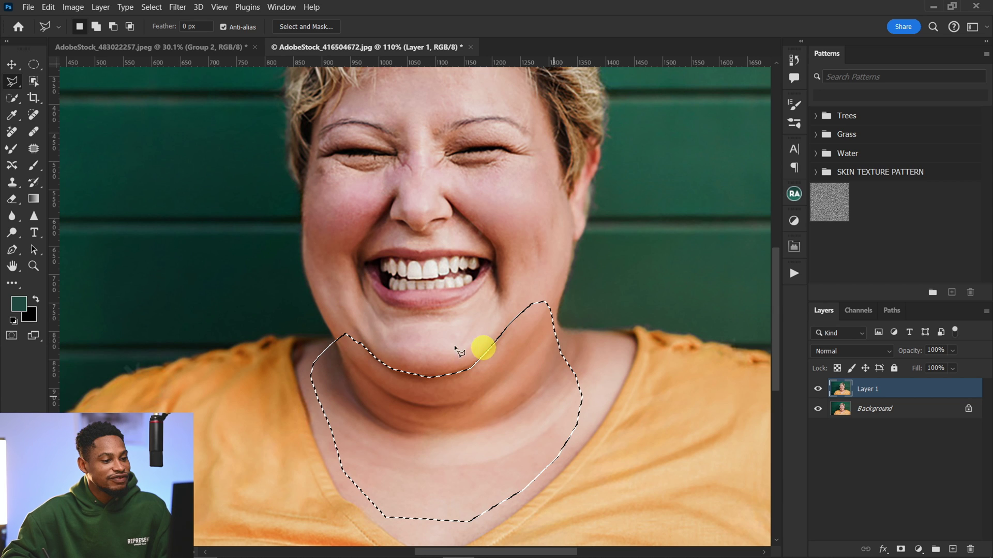
Feather the neck selection with a radius of 10 pixels
{"action": "right_click", "coordinate": [504, 405]}
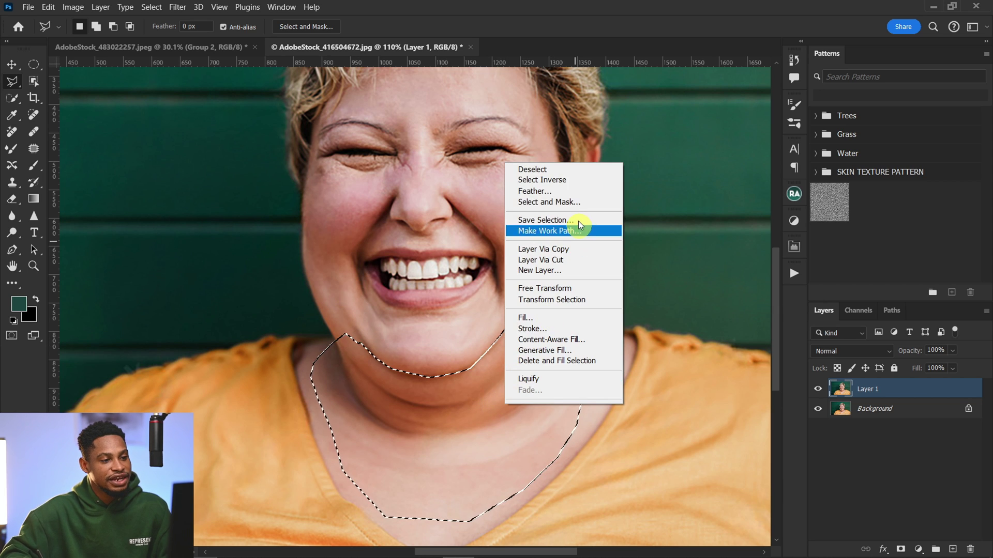
{"action": "left_click", "coordinate": [537, 191]}
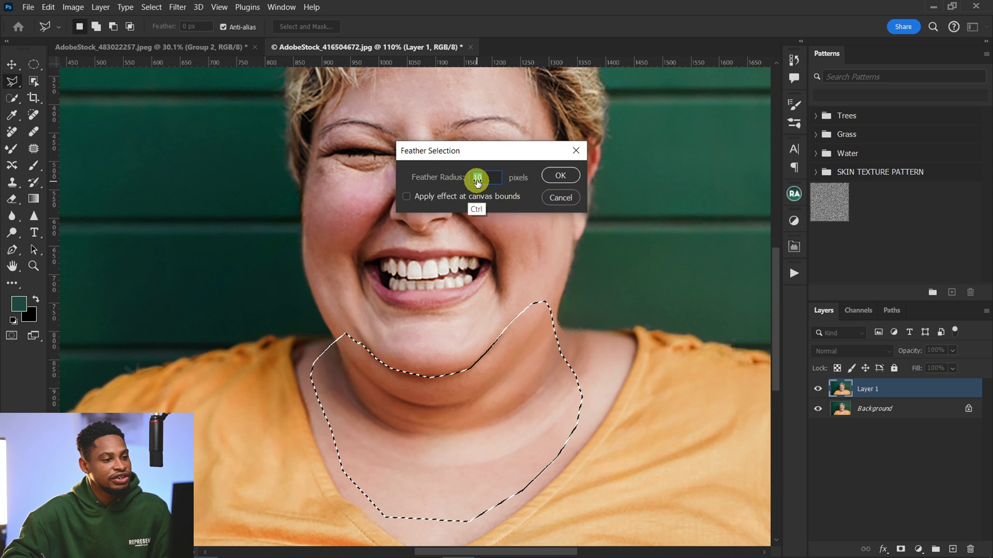
{"action": "left_click", "coordinate": [563, 175]}
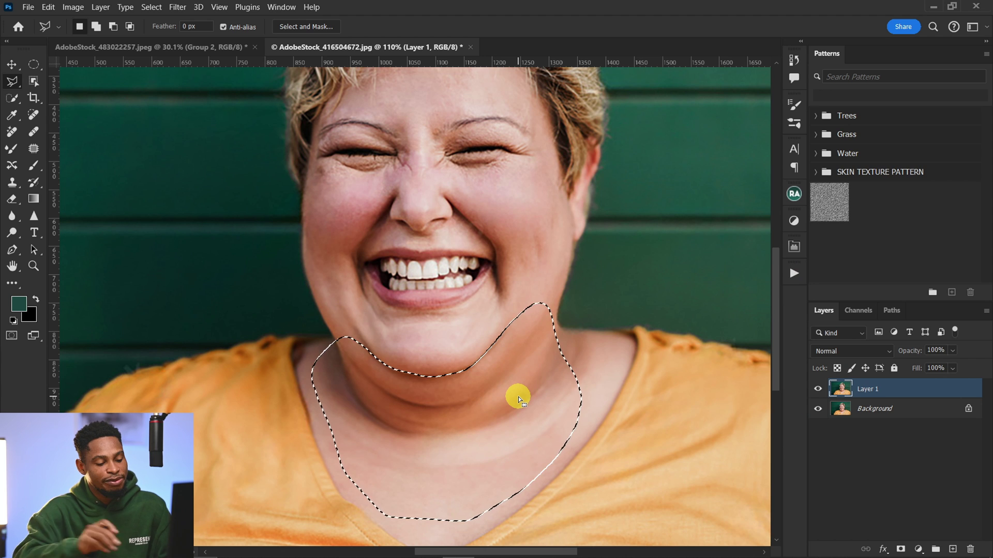
Copy the feathered neck area onto two stacked layers and clip the upper copy to the lower one
{"action": "key", "text": "ctrl+j"}
{"action": "key", "text": "ctrl+j"}
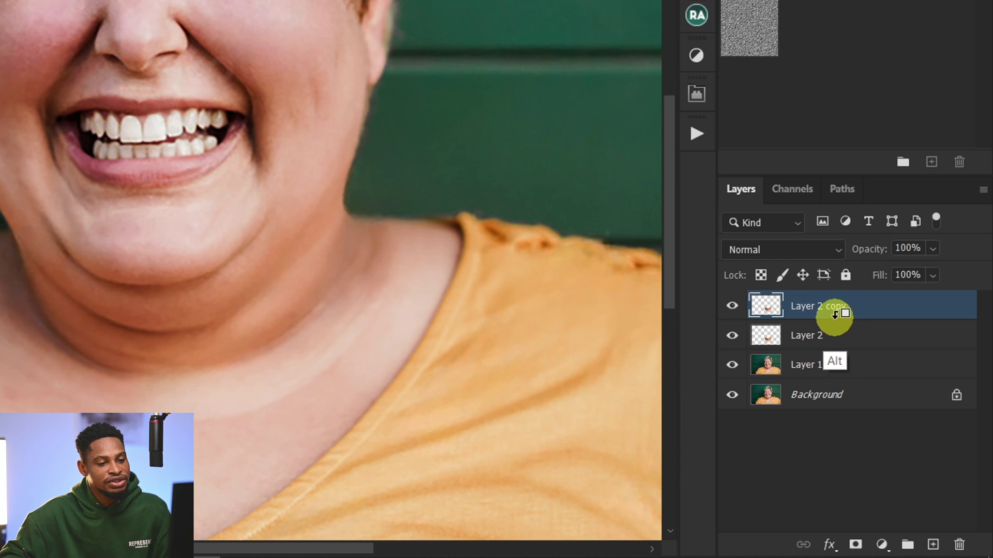
{"action": "left_click", "coordinate": [822, 313]}
{"action": "key", "text": "alt"}
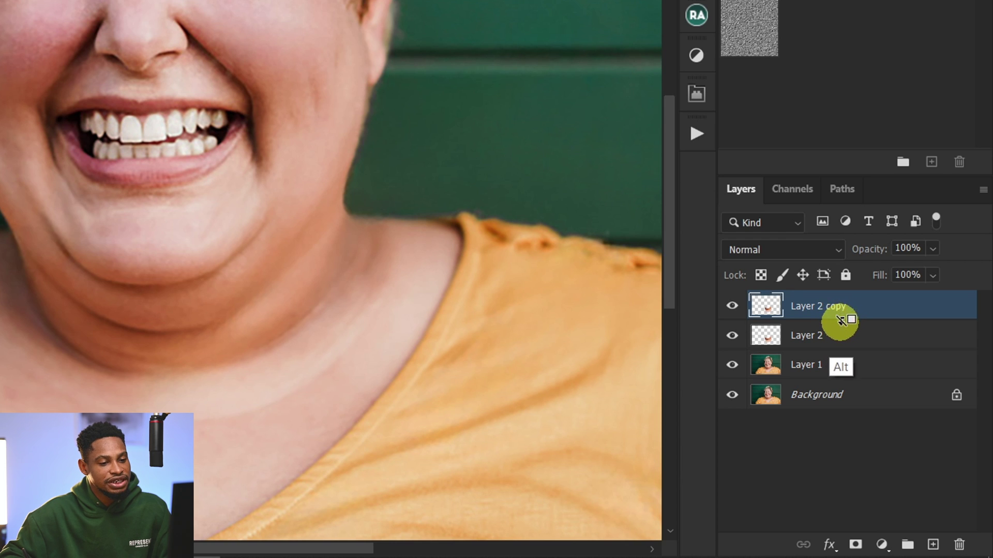
{"action": "left_click", "coordinate": [834, 321], "text": "alt"}
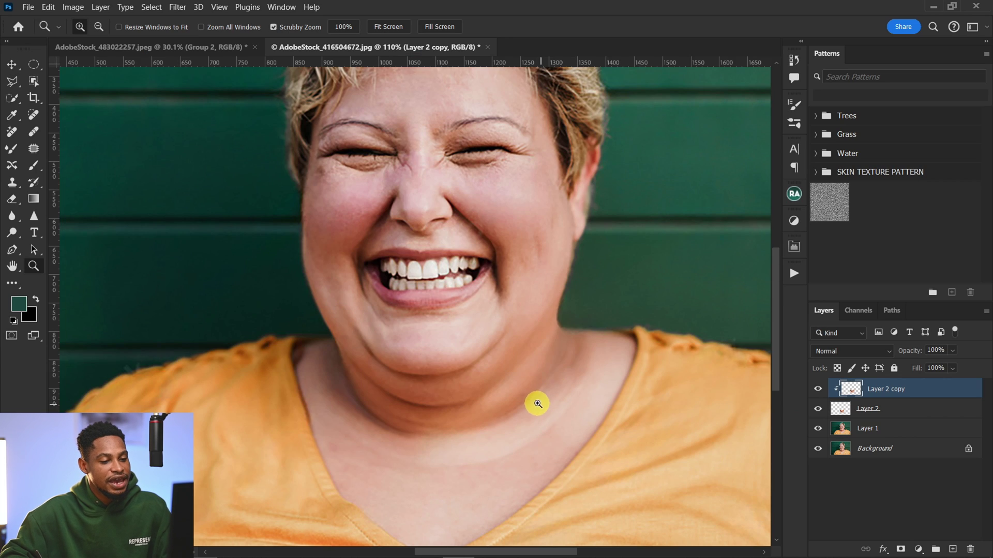
Warp the clipped neck copy upward beneath the chin and on both sides to cover the double chin
{"action": "left_click_drag", "start_coordinate": [310, 330], "coordinate": [267, 347]}
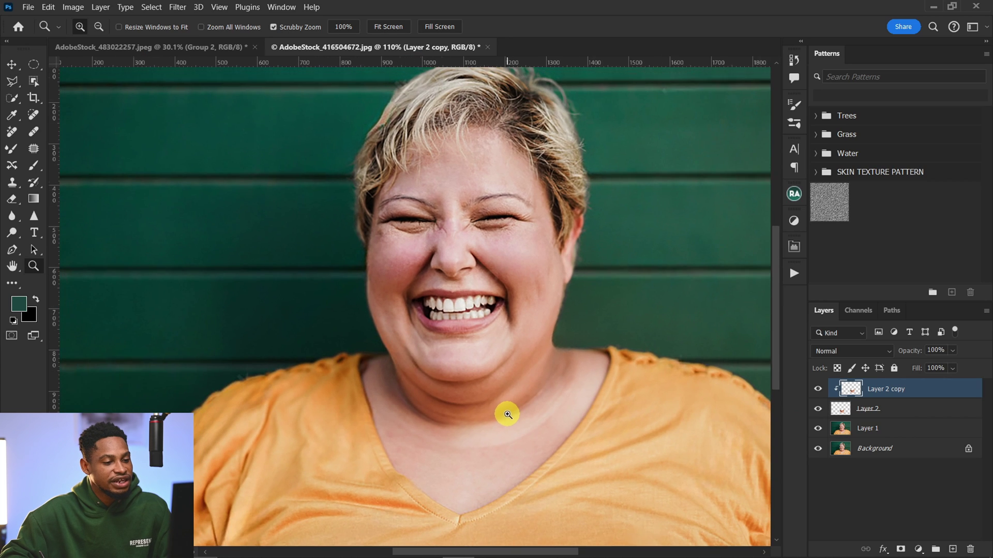
{"action": "scroll", "coordinate": [508, 414], "scroll_direction": "down", "scroll_amount": 2}
{"action": "key", "text": "ctrl+t"}
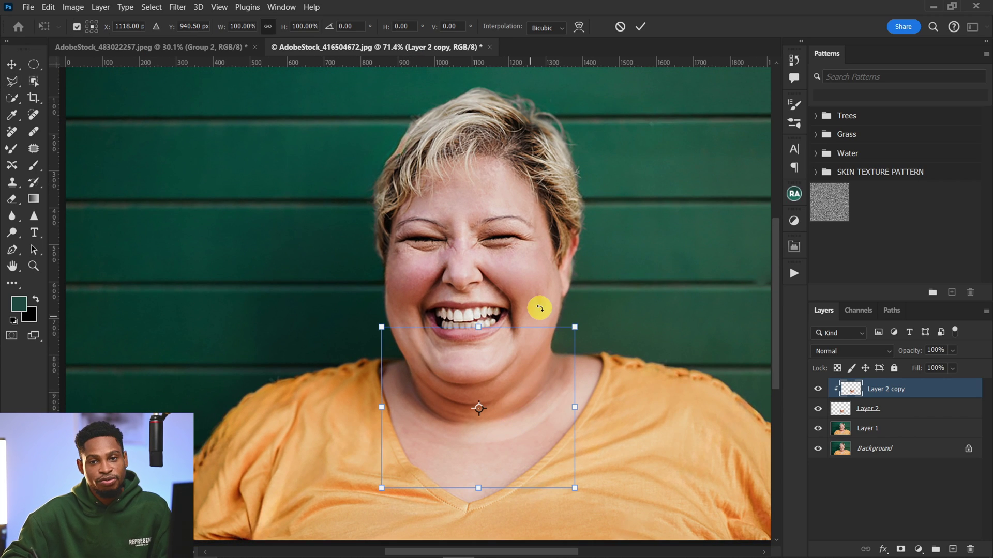
{"action": "right_click", "coordinate": [526, 393]}
{"action": "left_click", "coordinate": [566, 205]}
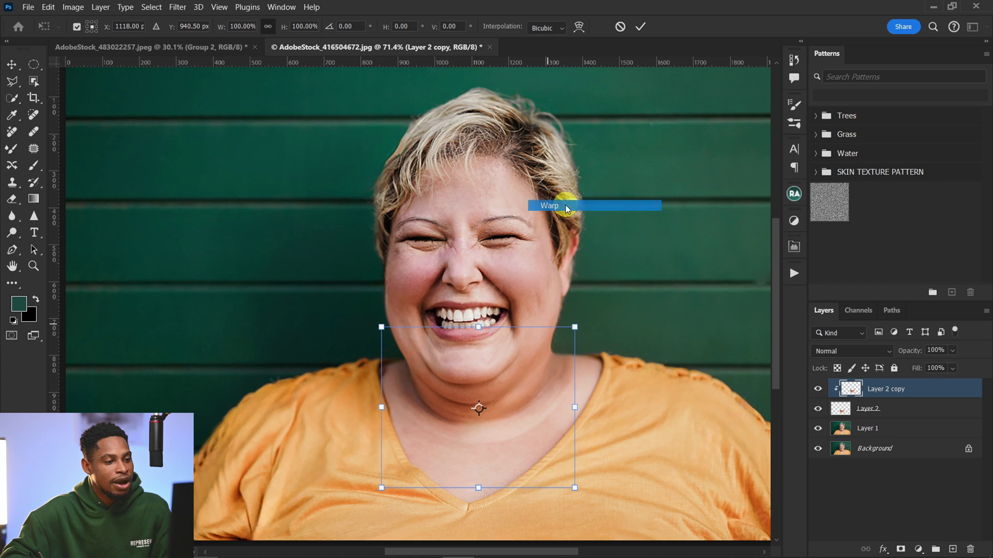
{"action": "left_click", "coordinate": [484, 420]}
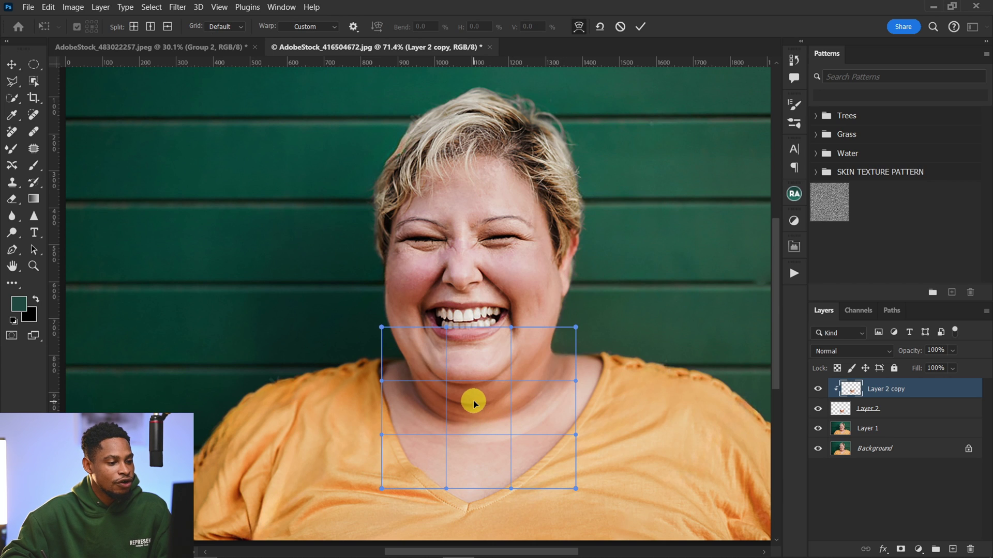
{"action": "left_click_drag", "start_coordinate": [474, 411], "coordinate": [559, 367]}
{"action": "left_click_drag", "start_coordinate": [374, 413], "coordinate": [403, 393]}
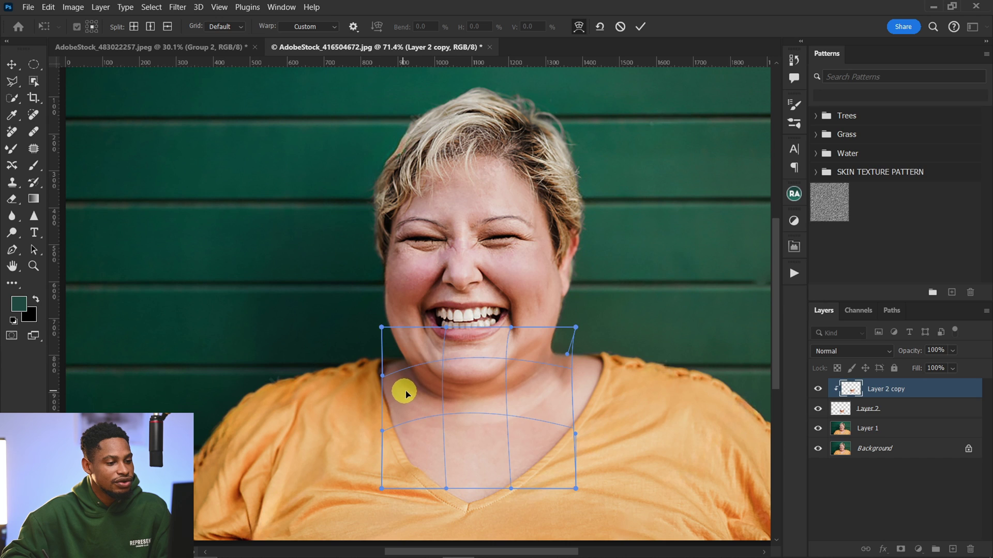
{"action": "left_click", "coordinate": [641, 30]}
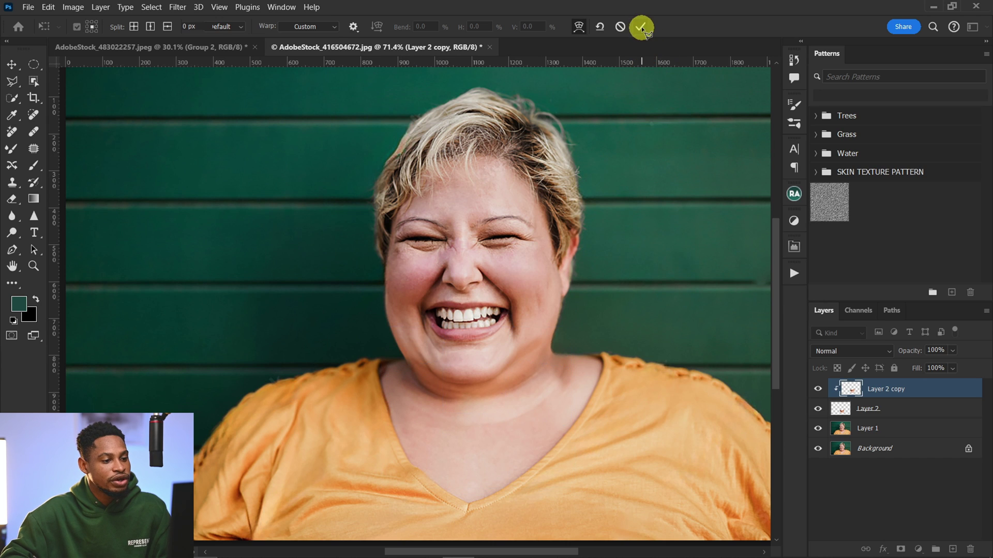
Create a stamp visible layer above the warped neck copy
{"action": "key", "text": "l"}
{"action": "left_click", "coordinate": [586, 365]}
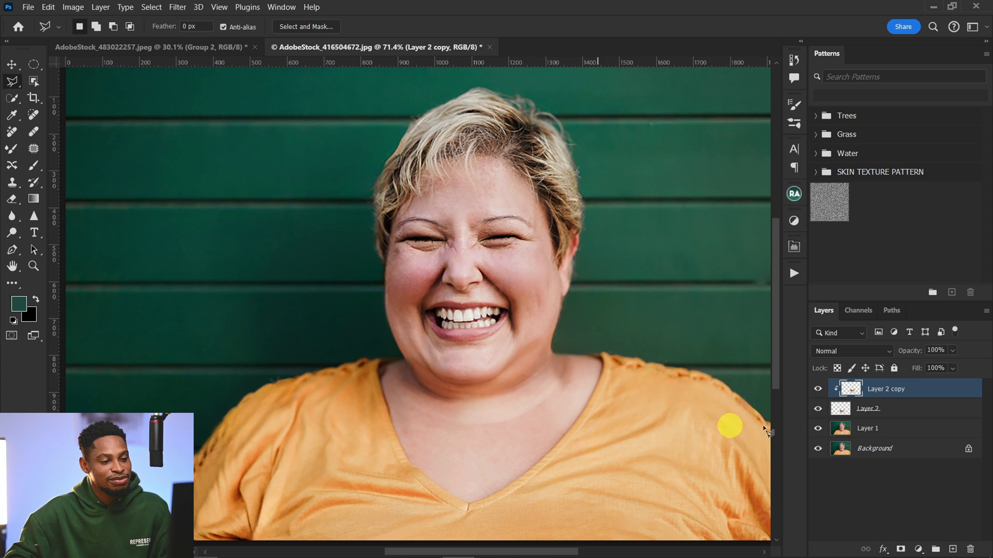
{"action": "key", "text": "ctrl+shift+alt+e"}
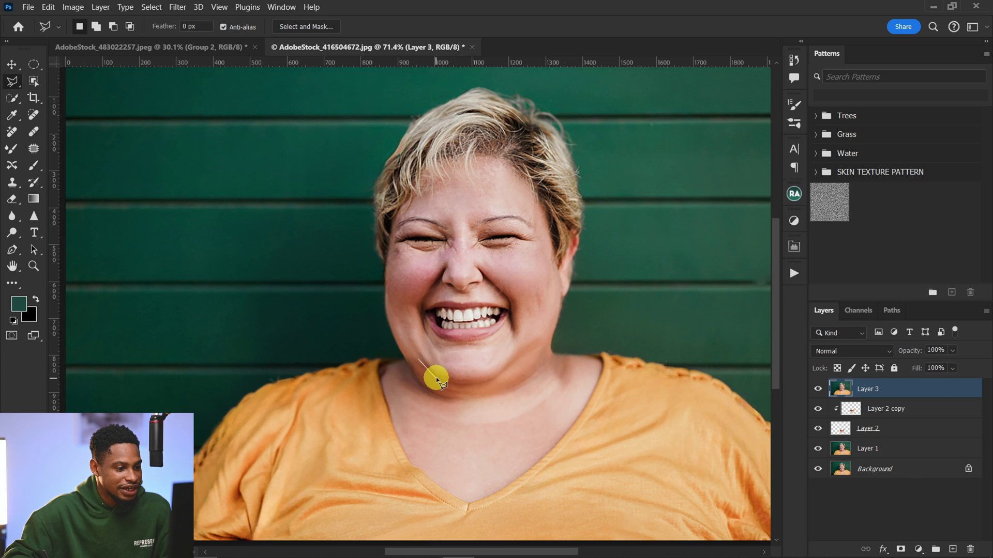
Outline the neck from just under the chin down to the neckline on the stamped layer with the Polygonal Lasso
{"action": "left_click", "coordinate": [498, 375]}
{"action": "left_click", "coordinate": [561, 365]}
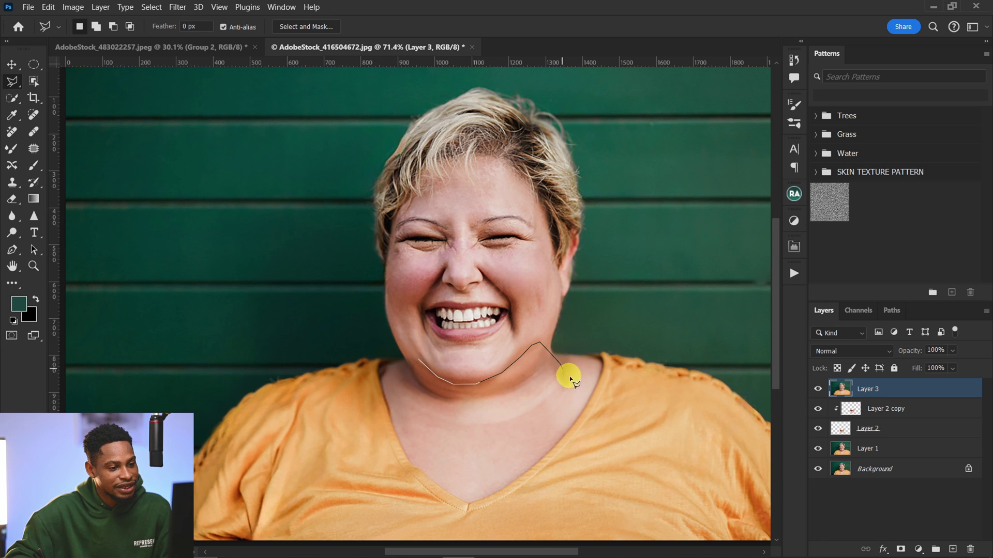
{"action": "left_click", "coordinate": [574, 389]}
{"action": "left_click", "coordinate": [571, 410]}
{"action": "left_click", "coordinate": [555, 443]}
{"action": "left_click", "coordinate": [535, 458]}
{"action": "left_click", "coordinate": [507, 471]}
{"action": "left_click", "coordinate": [482, 475]}
{"action": "left_click", "coordinate": [448, 471]}
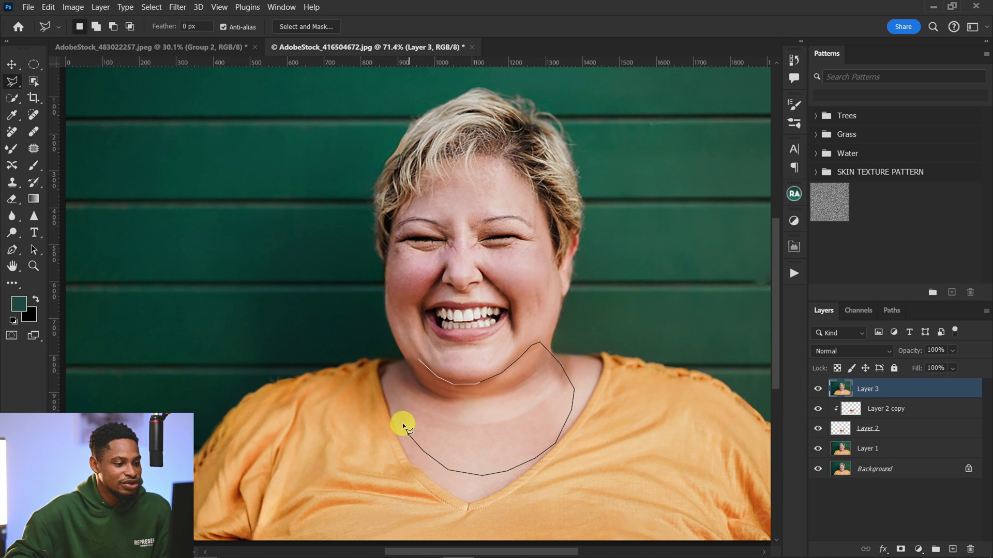
{"action": "left_click", "coordinate": [417, 357]}
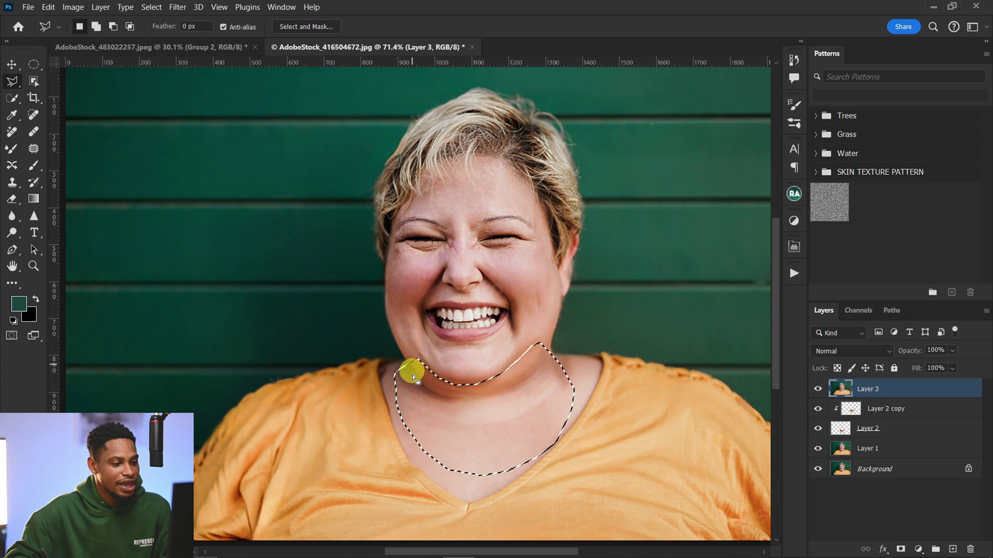
Feather the new neck selection by 10 pixels
{"action": "right_click", "coordinate": [526, 406]}
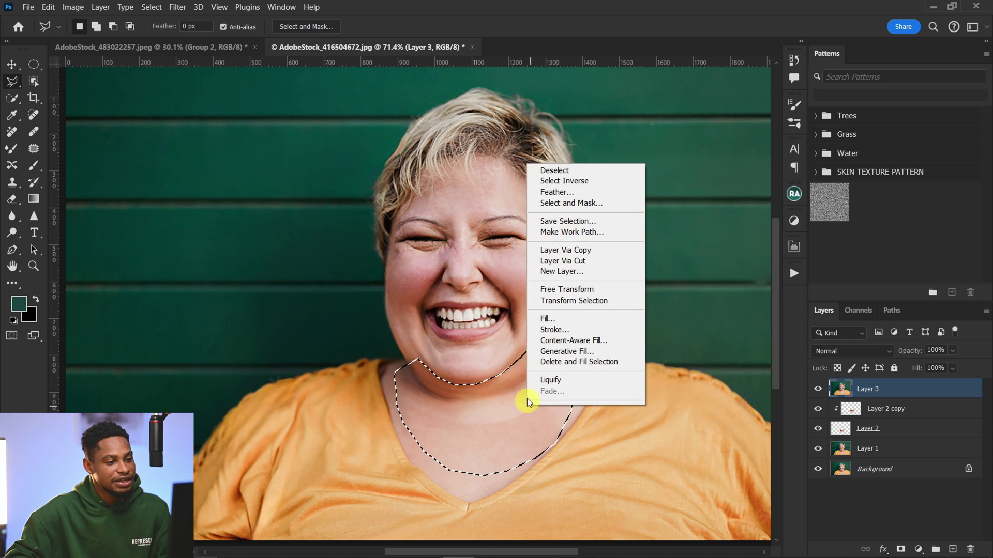
{"action": "left_click", "coordinate": [558, 193]}
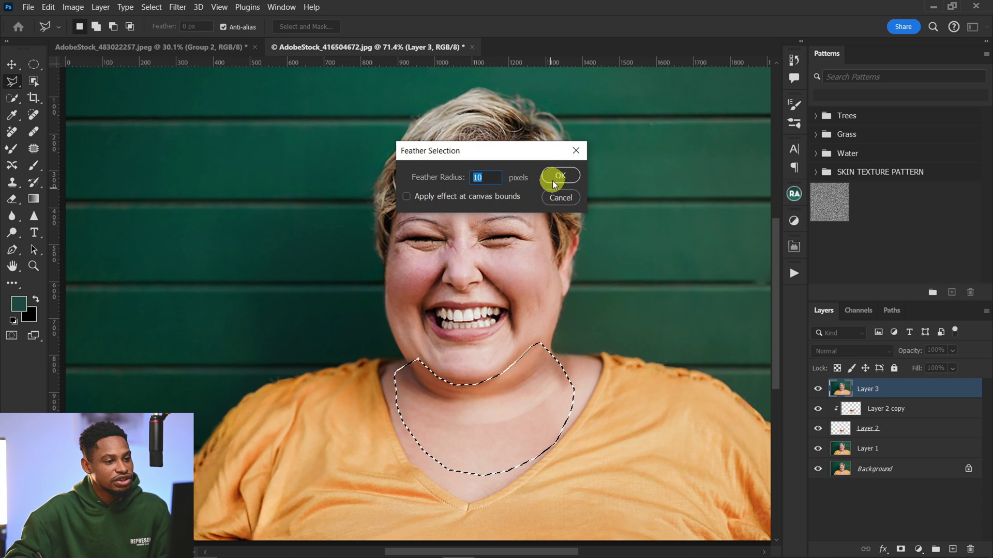
{"action": "left_click", "coordinate": [561, 177]}
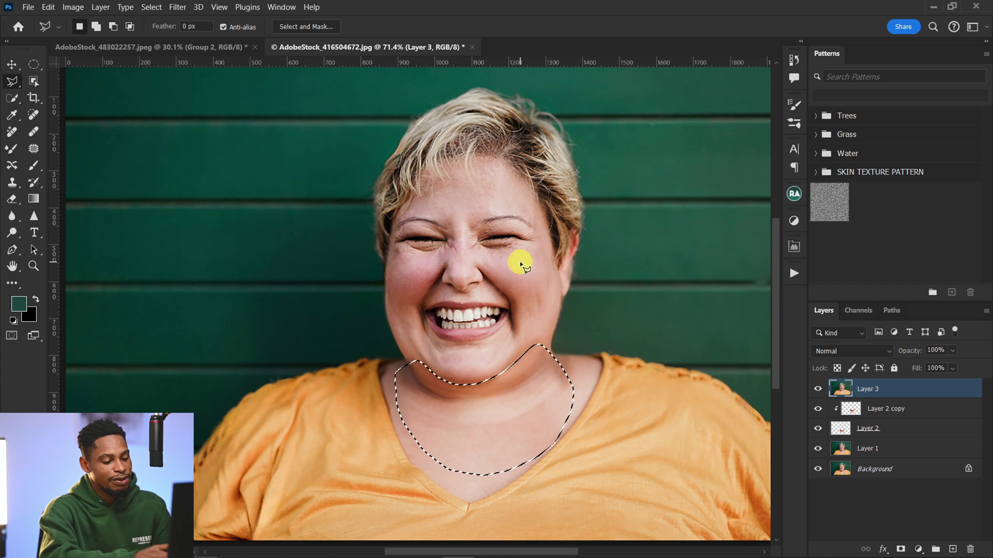
Copy the new neck selection onto two layers above Layer 3 and clip the upper copy to the lower one
{"action": "key", "text": "ctrl+j"}
{"action": "key", "text": "ctrl+j"}
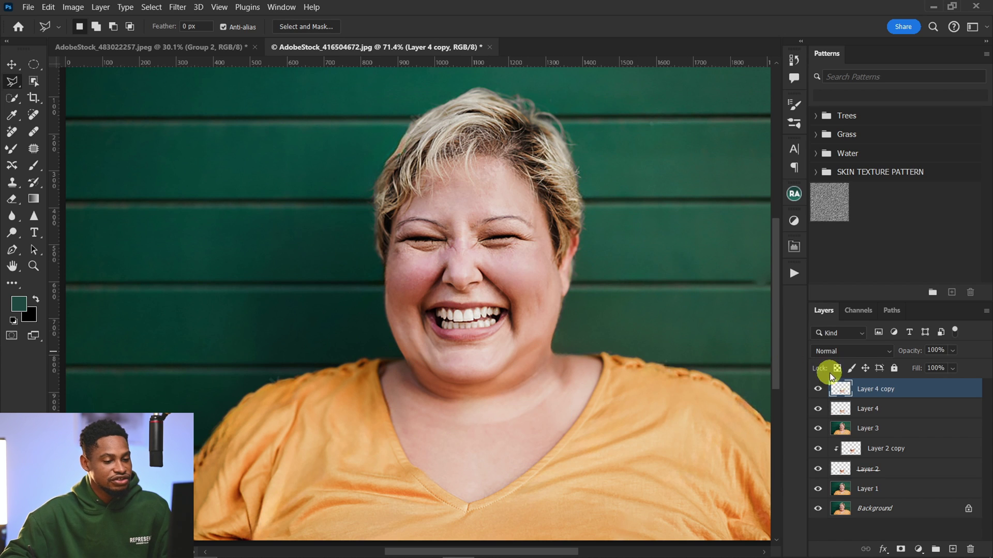
{"action": "left_click", "coordinate": [910, 406], "text": "alt"}
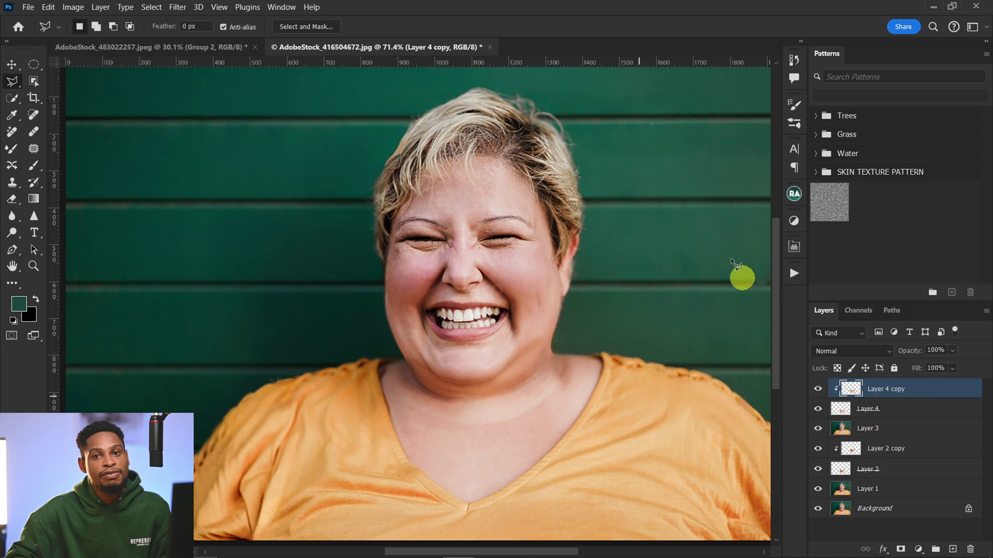
Warp the Layer 4 copy neck piece upward under the chin and jaw to tighten the remaining double chin
{"action": "key", "text": "ctrl+t"}
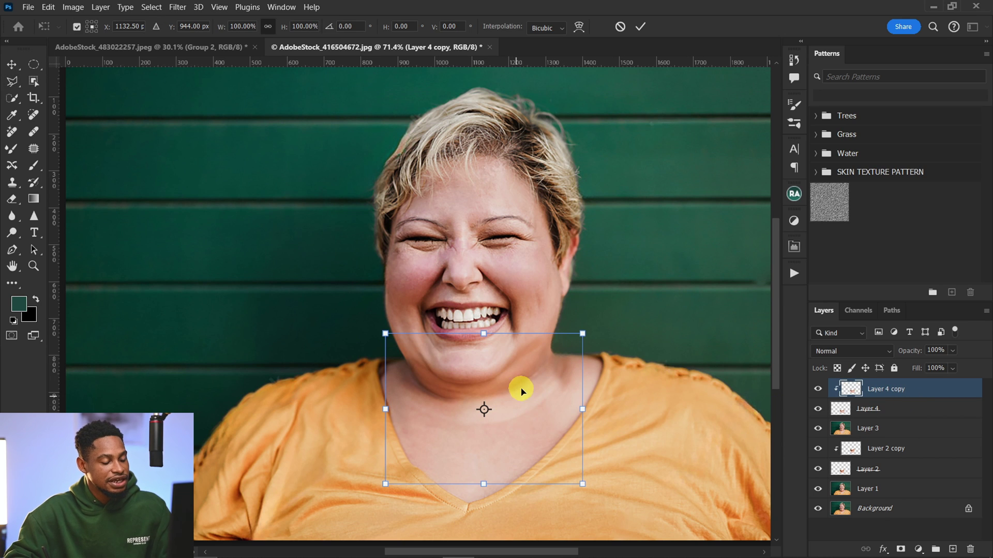
{"action": "right_click", "coordinate": [521, 397]}
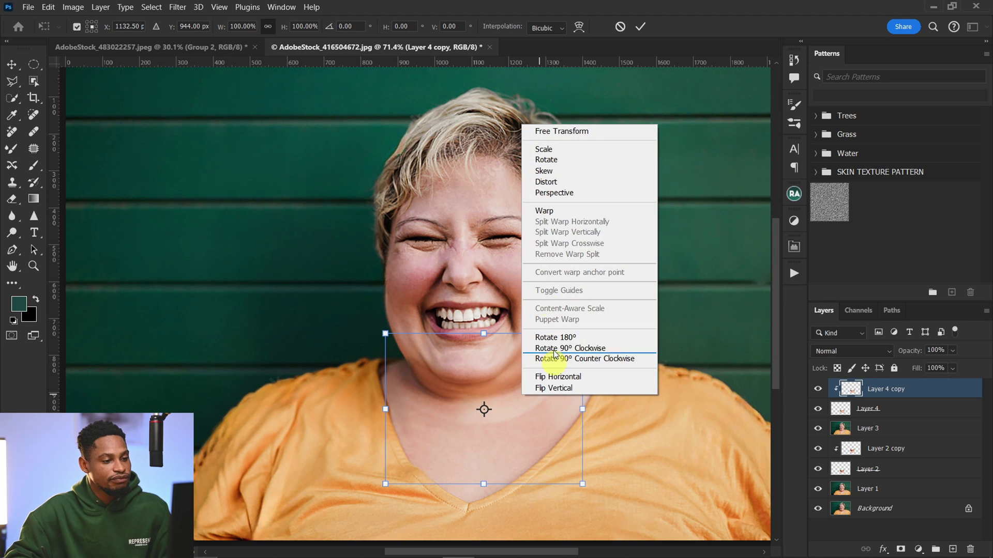
{"action": "left_click", "coordinate": [551, 211]}
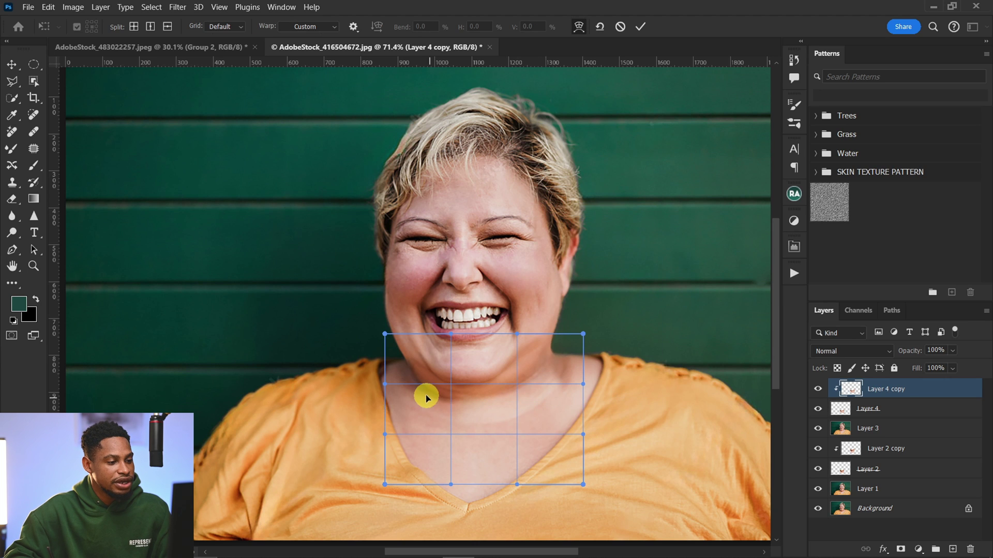
{"action": "left_click_drag", "start_coordinate": [538, 373], "coordinate": [545, 368]}
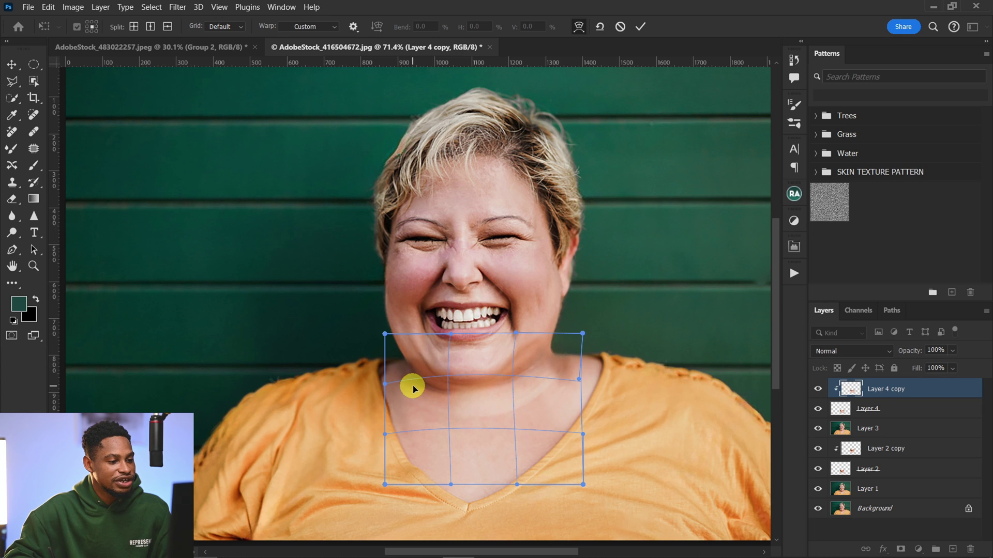
{"action": "left_click_drag", "start_coordinate": [412, 386], "coordinate": [415, 384]}
{"action": "left_click_drag", "start_coordinate": [548, 379], "coordinate": [546, 369]}
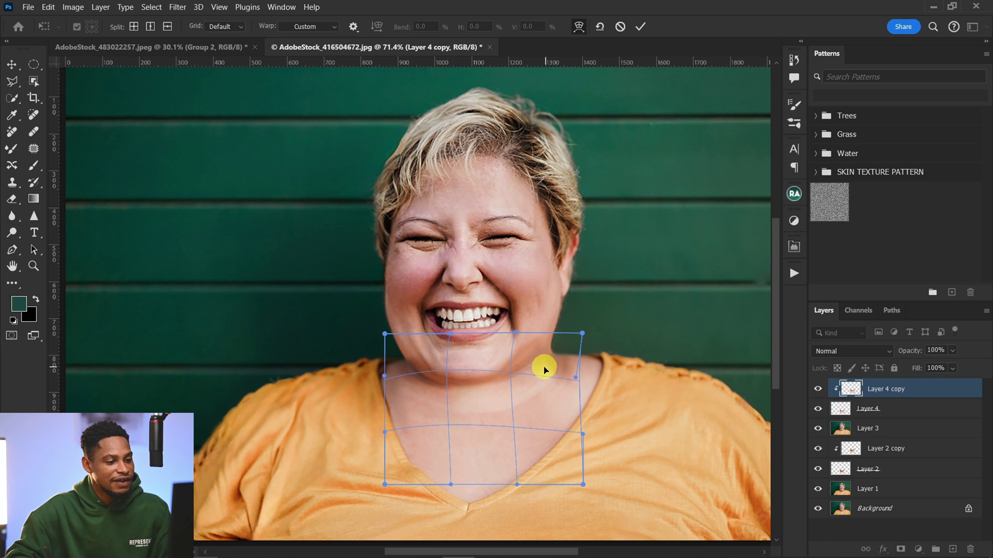
{"action": "left_click_drag", "start_coordinate": [517, 420], "coordinate": [519, 417]}
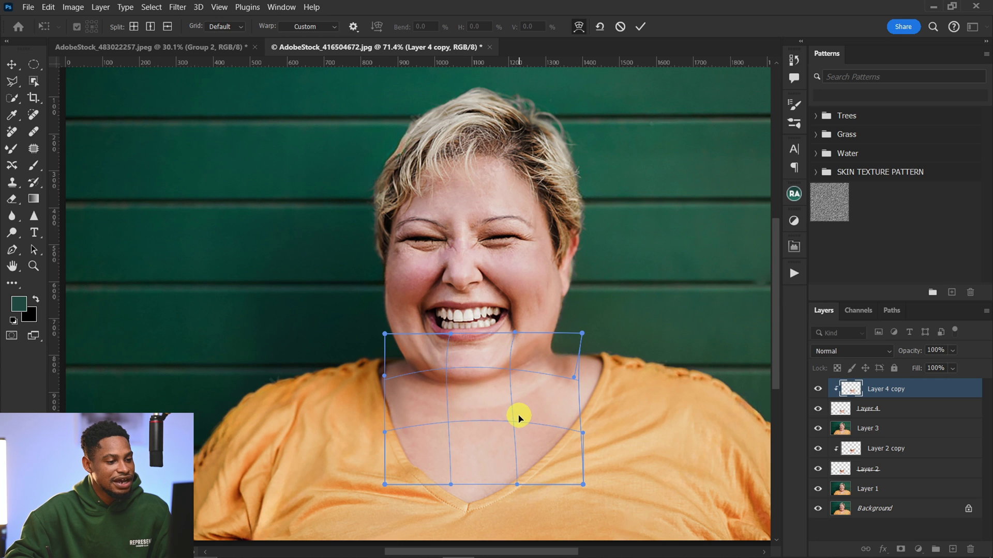
{"action": "left_click", "coordinate": [638, 30]}
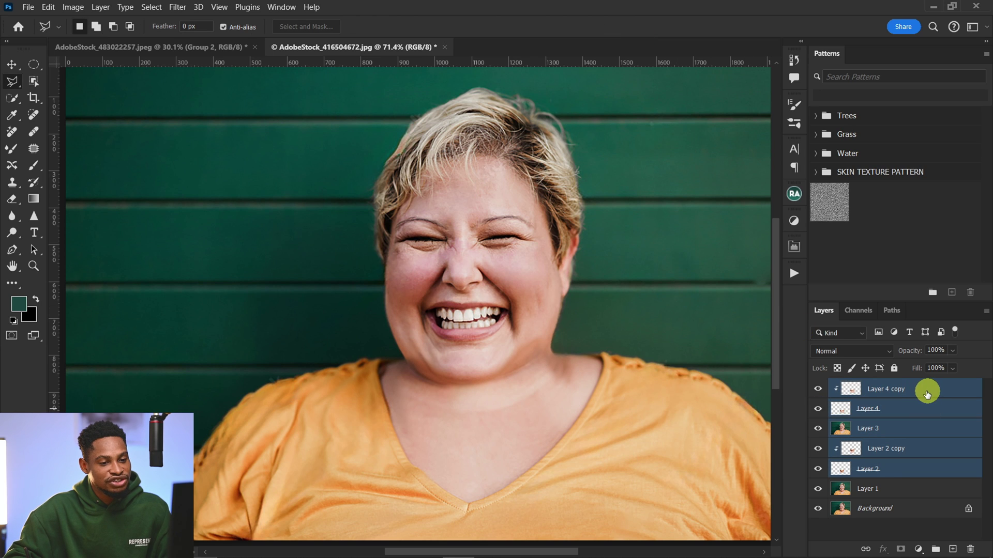
Merge the stamped and neck copy layers from Layer 2 through Layer 4 copy into one layer
{"action": "right_click", "coordinate": [927, 395]}
{"action": "left_click", "coordinate": [847, 439]}
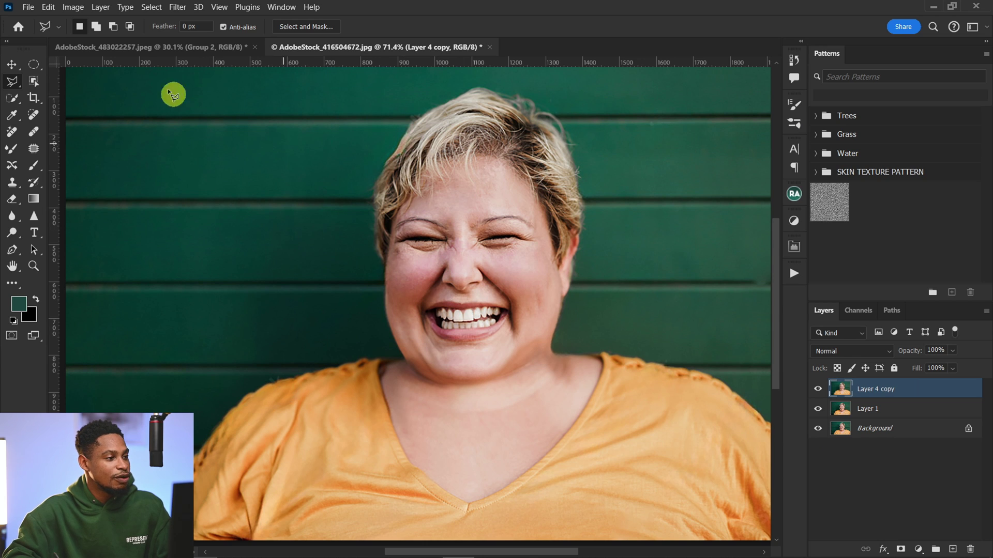
Slim the face on the merged layer with Face-Aware Liquify, setting Jawline to -54 and Face Width to -42
{"action": "left_click", "coordinate": [177, 7]}
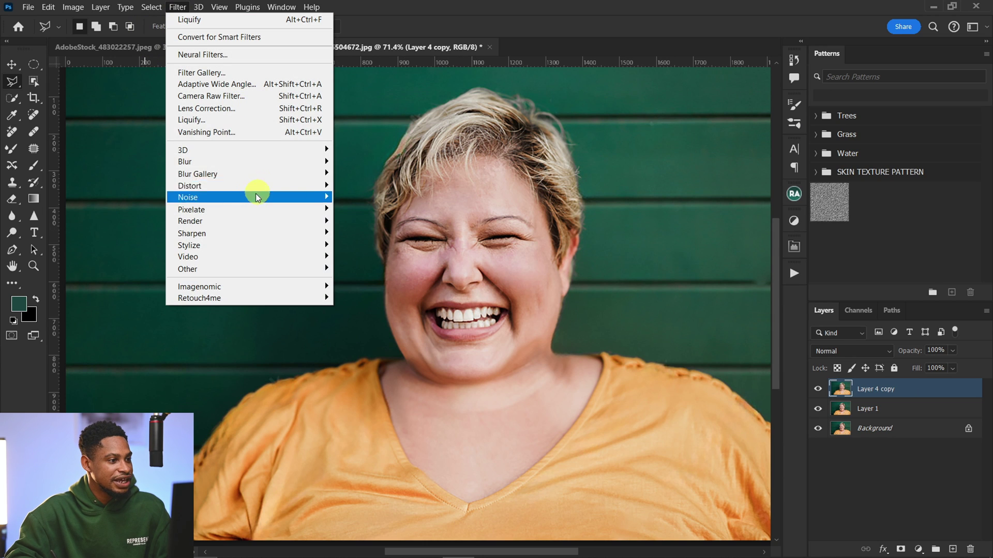
{"action": "left_click", "coordinate": [244, 121]}
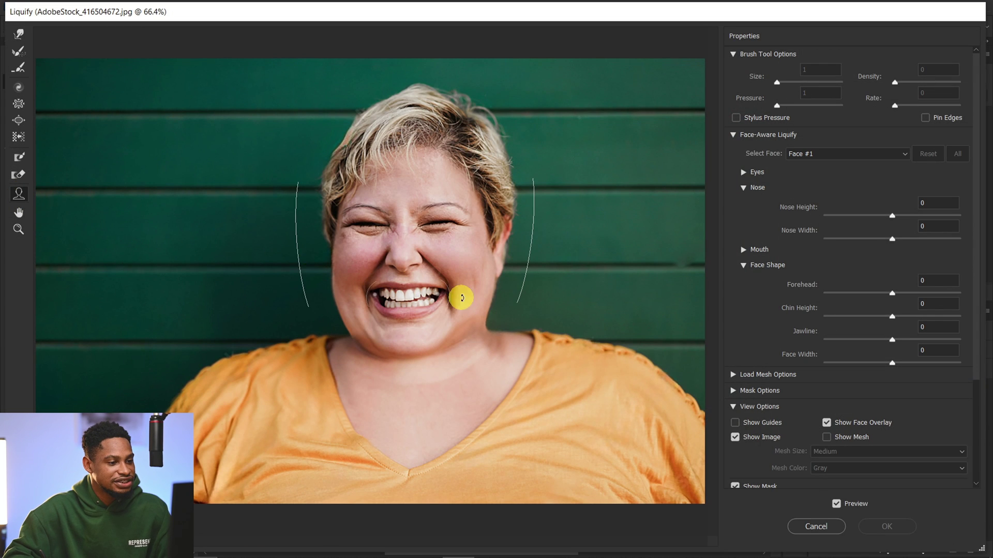
{"action": "mouse_move", "coordinate": [490, 320]}
{"action": "left_click_drag", "start_coordinate": [469, 334], "coordinate": [463, 333]}
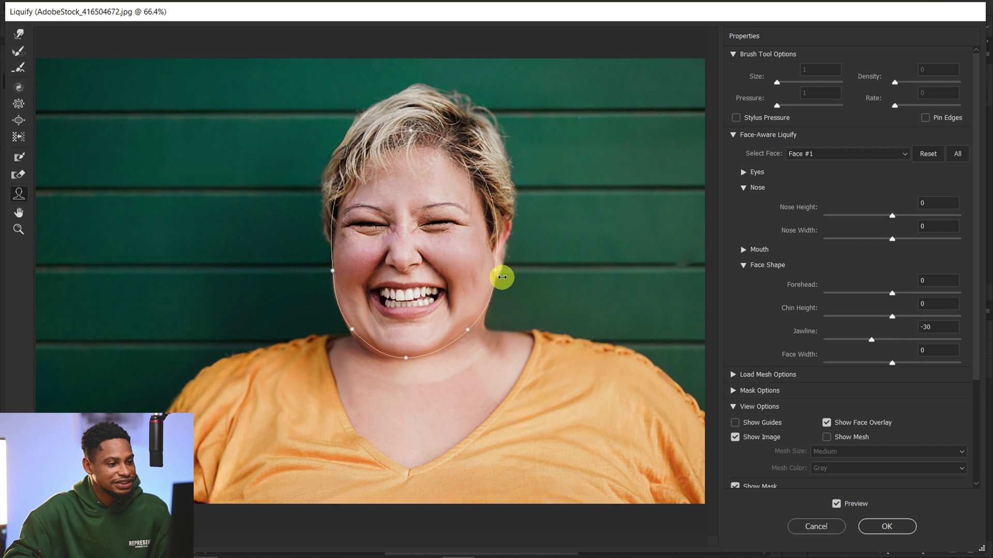
{"action": "left_click_drag", "start_coordinate": [500, 276], "coordinate": [490, 268]}
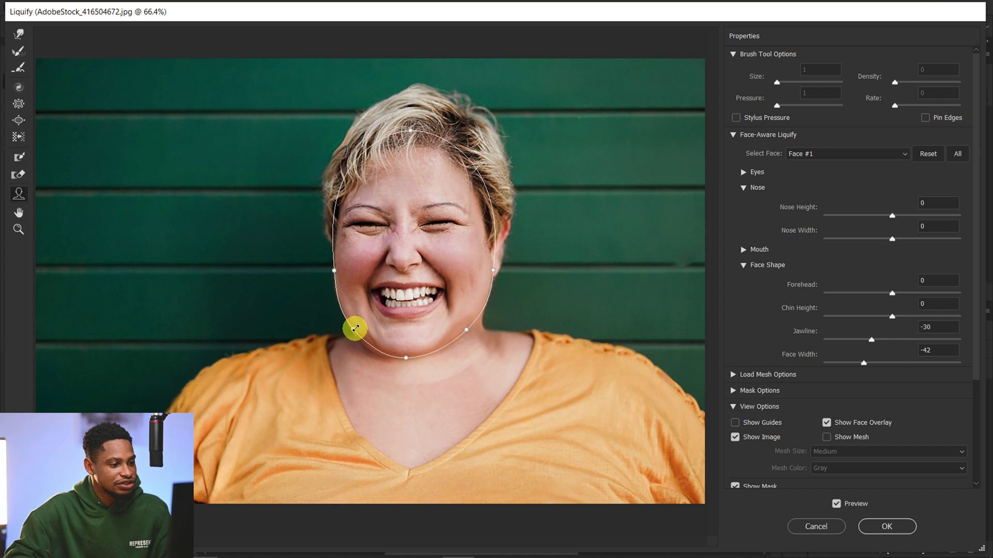
{"action": "left_click_drag", "start_coordinate": [356, 327], "coordinate": [368, 326]}
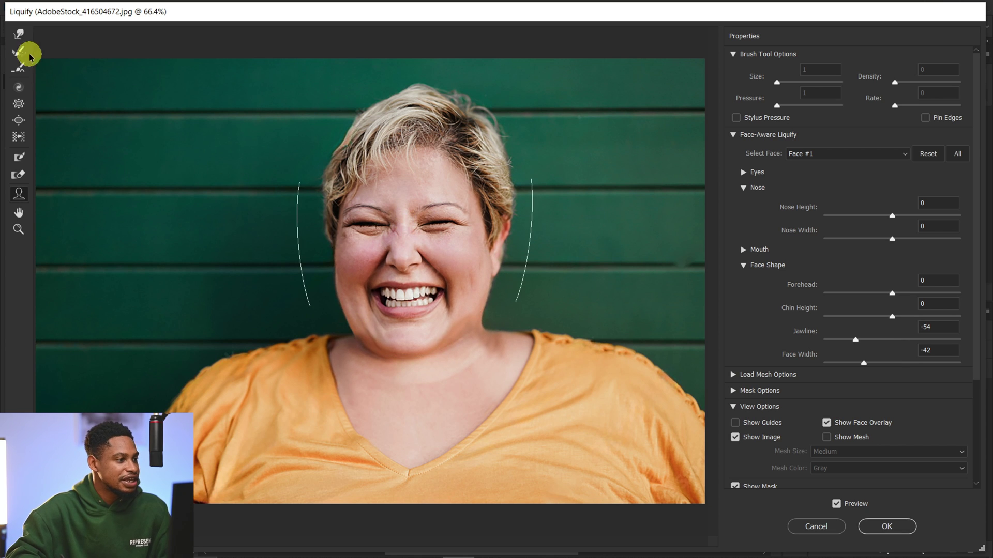
Refine the jaw edge with a size 90 Forward Warp brush at pressure 10 and apply the Liquify changes
{"action": "left_click", "coordinate": [19, 34]}
{"action": "key", "text": "ctrl"}
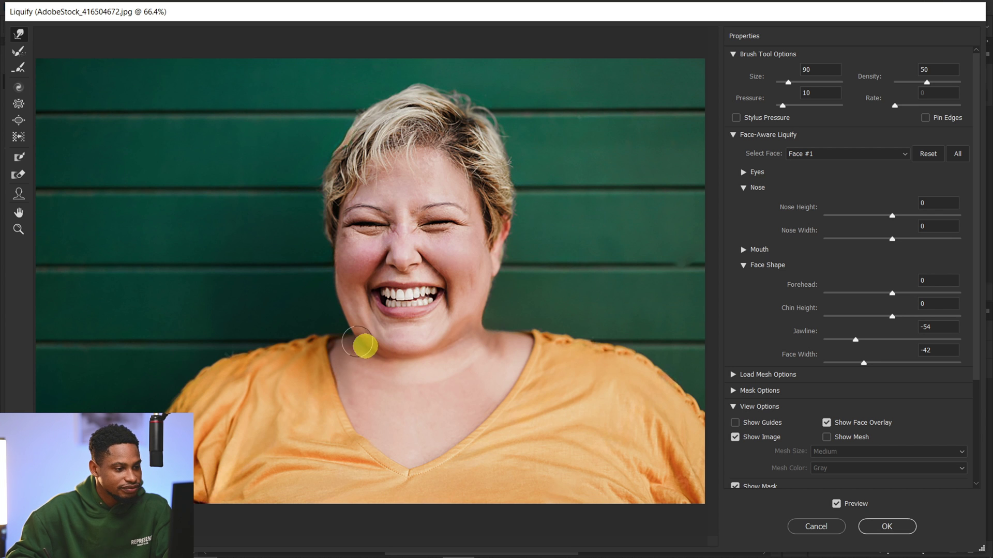
{"action": "left_click", "coordinate": [887, 524]}
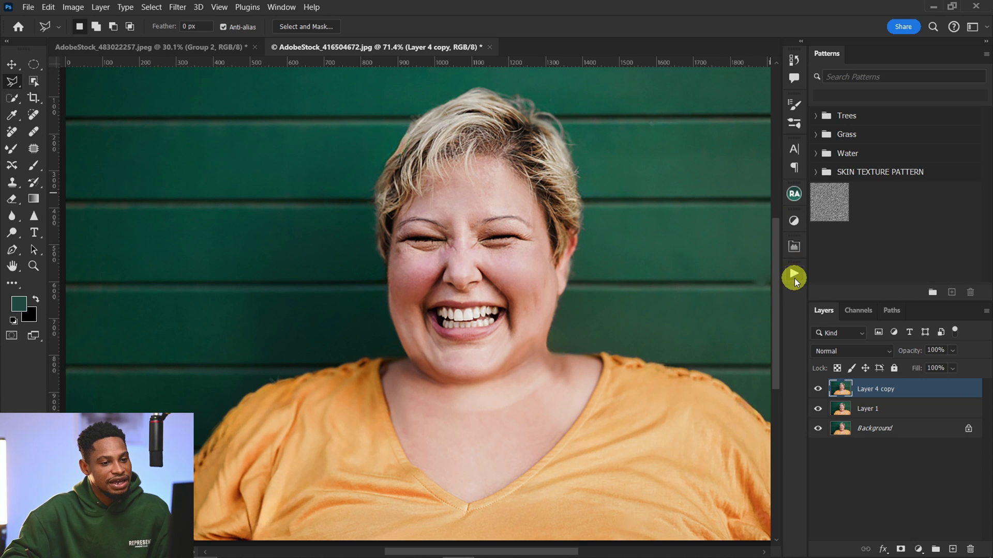
Run the Teelens FS 8bit frequency separation action with a Gaussian Blur radius of 6.4 pixels
{"action": "left_click", "coordinate": [794, 276]}
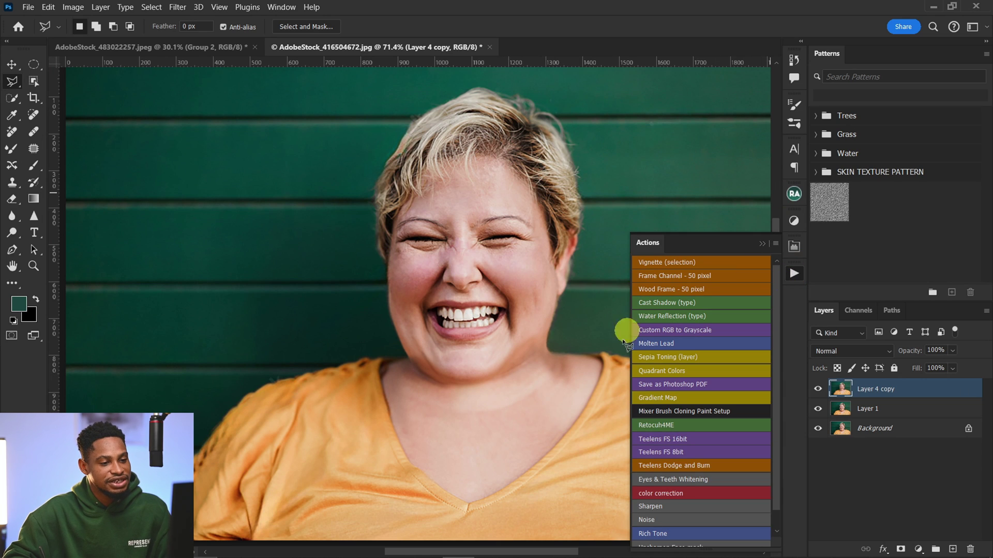
{"action": "left_click", "coordinate": [677, 449]}
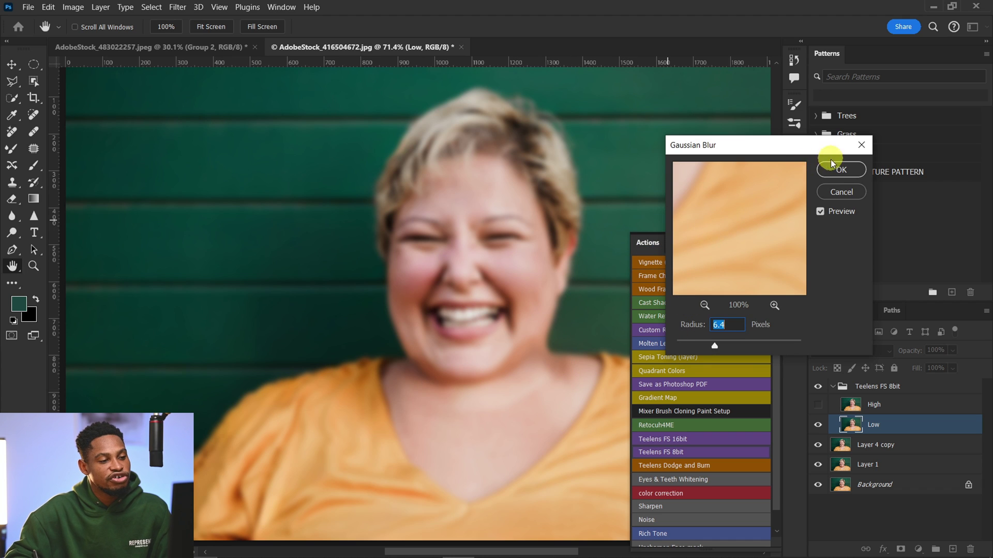
{"action": "left_click", "coordinate": [834, 175]}
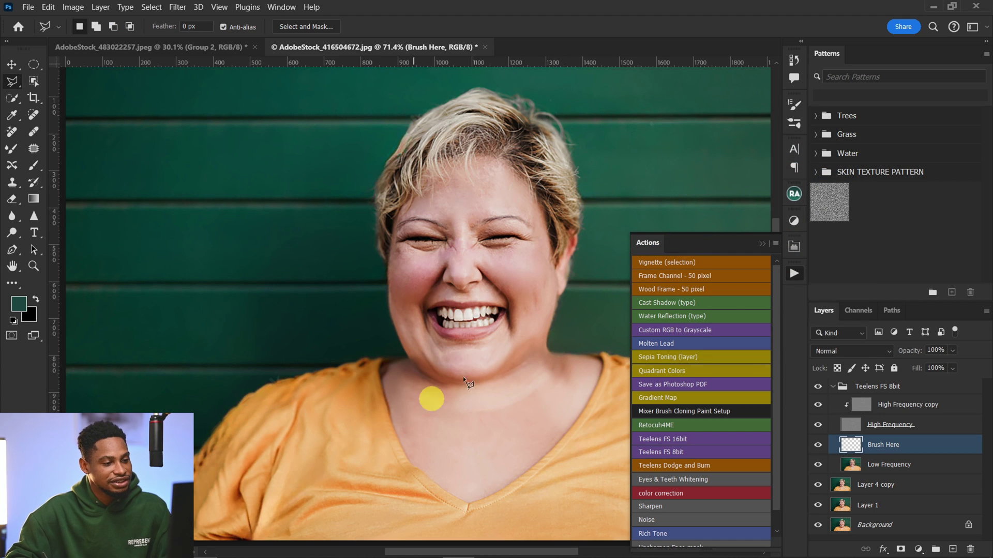
Clone clean neck texture over the crease along the jaw on the High Frequency copy layer with a size 10 Clone Stamp
{"action": "mouse_move", "coordinate": [463, 376]}
{"action": "left_mouse_down"}
{"action": "mouse_move", "coordinate": [430, 392]}
{"action": "mouse_move", "coordinate": [543, 400]}
{"action": "left_mouse_up"}
{"action": "key", "text": "b"}
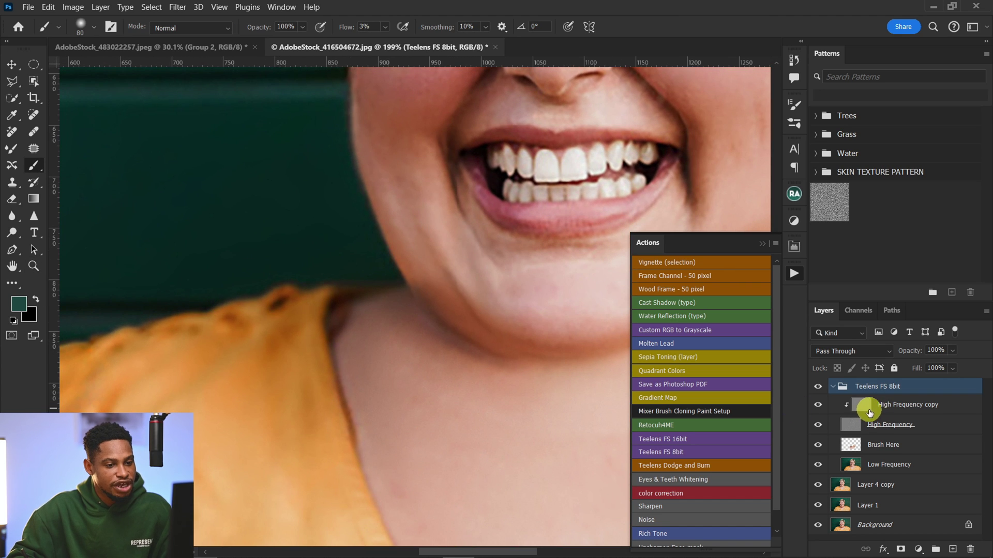
{"action": "left_click", "coordinate": [868, 407]}
{"action": "left_click", "coordinate": [12, 182]}
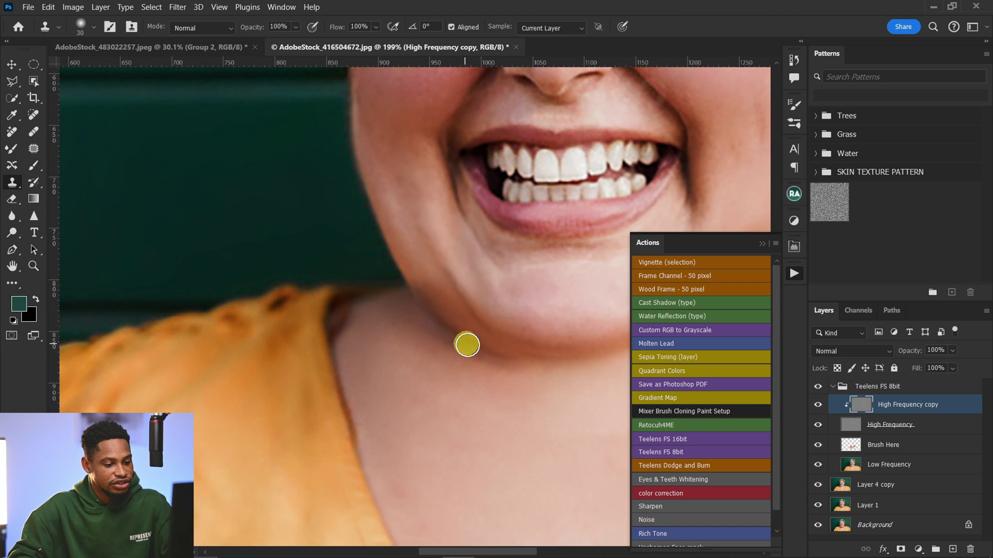
{"action": "key", "text": "p"}
{"action": "key", "text": "s"}
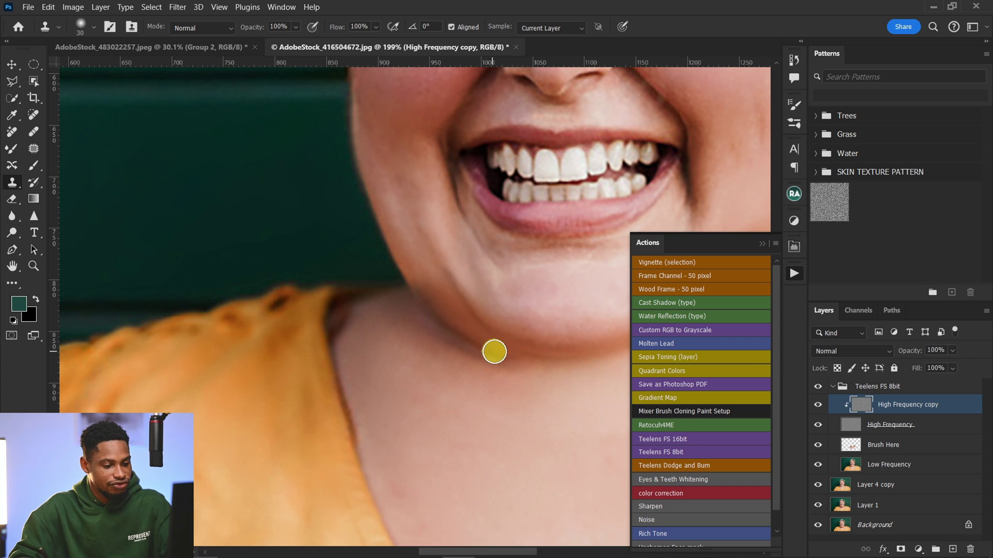
{"action": "key", "text": "bracketleft"}
{"action": "key", "text": "bracketleft"}
{"action": "key", "text": "bracketleft"}
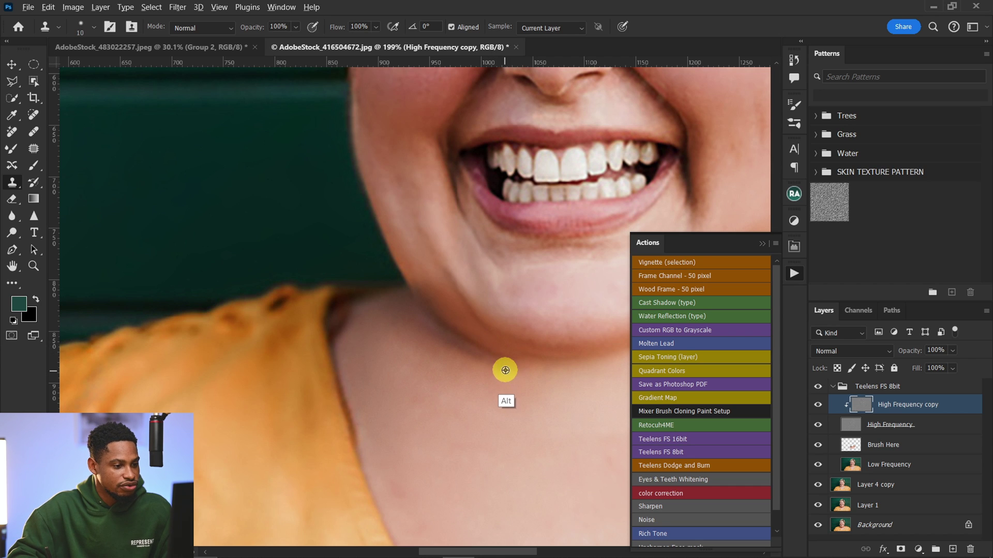
{"action": "left_click", "coordinate": [505, 370], "text": "alt"}
{"action": "mouse_move", "coordinate": [497, 355]}
{"action": "left_mouse_down"}
{"action": "mouse_move", "coordinate": [476, 355]}
{"action": "mouse_move", "coordinate": [501, 377]}
{"action": "mouse_move", "coordinate": [530, 362]}
{"action": "mouse_move", "coordinate": [576, 377]}
{"action": "mouse_move", "coordinate": [485, 348]}
{"action": "mouse_move", "coordinate": [512, 368]}
{"action": "mouse_move", "coordinate": [441, 323]}
{"action": "left_mouse_up"}
Resample the neck texture and clone over the remaining hard edges below the chin on the High Frequency copy layer
{"action": "left_click", "coordinate": [516, 367], "text": "alt"}
{"action": "left_click", "coordinate": [503, 364], "text": "alt"}
{"action": "left_click", "coordinate": [492, 374], "text": "alt"}
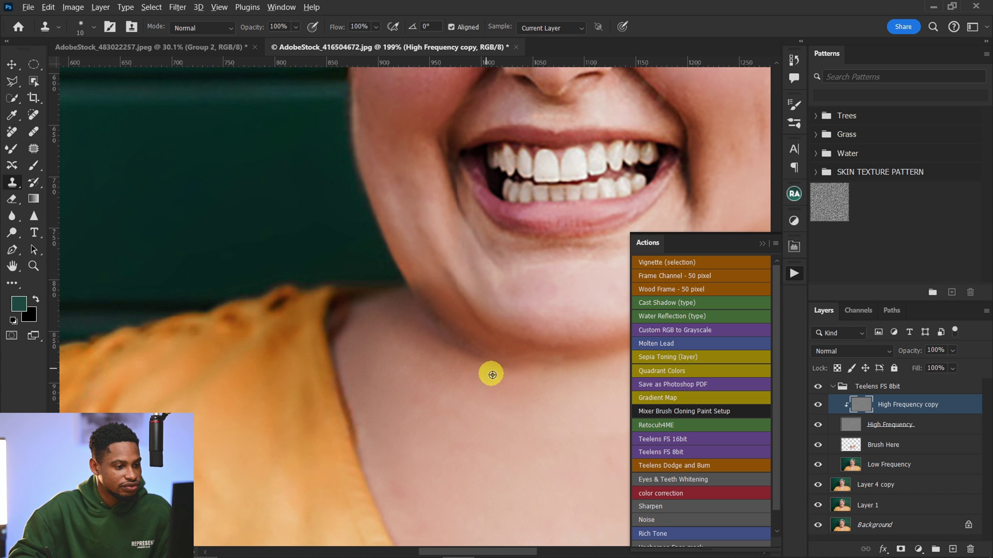
{"action": "left_click_drag", "start_coordinate": [510, 368], "coordinate": [518, 376]}
{"action": "left_click", "coordinate": [519, 377], "text": "alt"}
{"action": "mouse_move", "coordinate": [536, 377]}
{"action": "left_mouse_down"}
{"action": "mouse_move", "coordinate": [477, 344]}
{"action": "mouse_move", "coordinate": [502, 379]}
{"action": "mouse_move", "coordinate": [470, 405]}
{"action": "mouse_move", "coordinate": [413, 408]}
{"action": "left_mouse_up"}
{"action": "left_click", "coordinate": [445, 321], "text": "alt"}
{"action": "left_click_drag", "start_coordinate": [543, 398], "coordinate": [472, 404]}
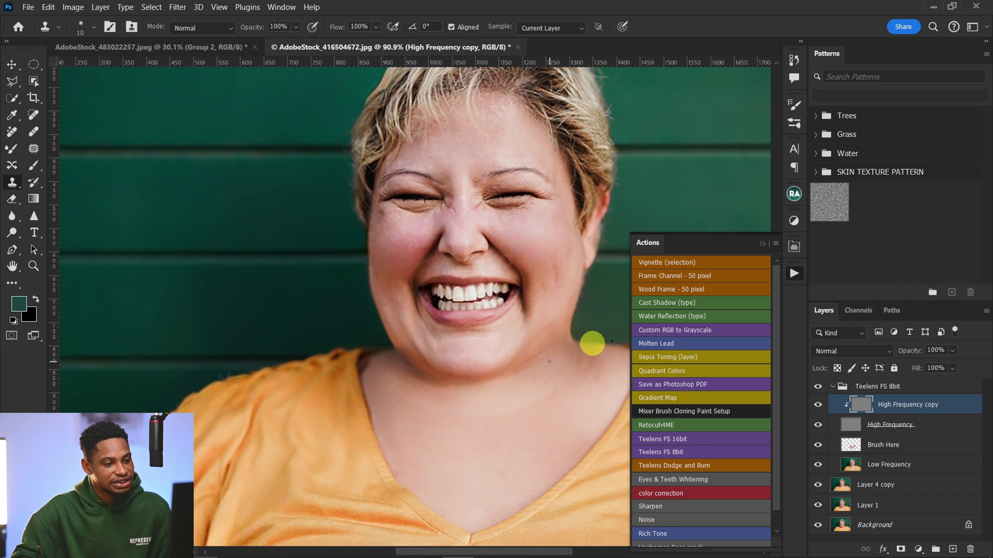
Collapse the Teelens FS 8bit group and run the Teelens Dodge and Burn action above it
{"action": "left_click", "coordinate": [833, 388]}
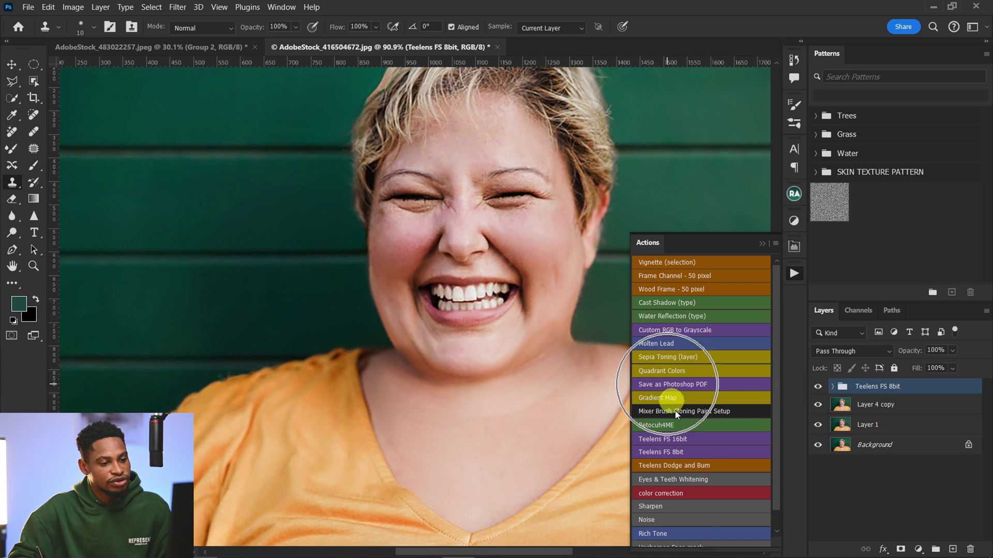
{"action": "left_click", "coordinate": [670, 465]}
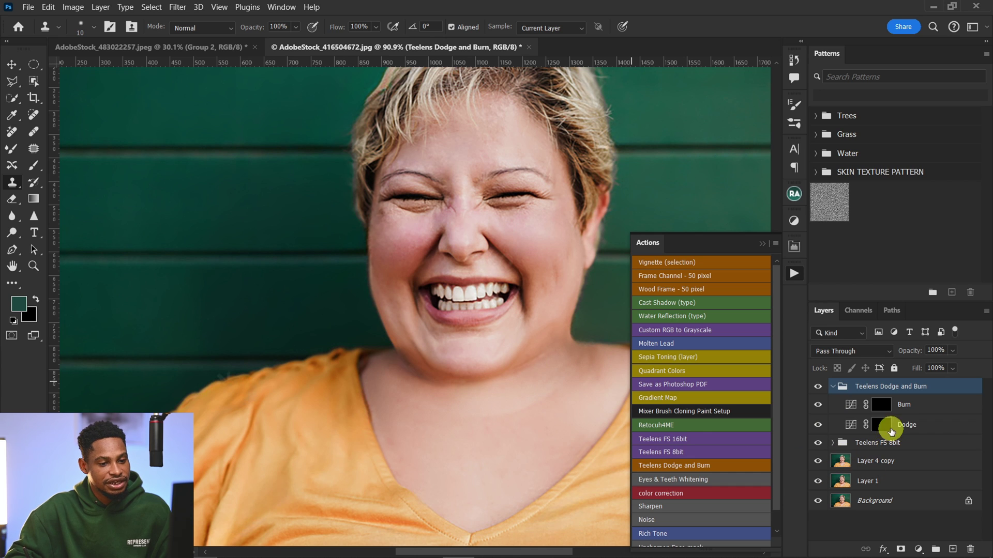
Paint white on the Dodge mask over the dark patches beneath the jaw with a small soft brush at 3% flow
{"action": "left_click", "coordinate": [873, 425]}
{"action": "key", "text": "b"}
{"action": "scroll", "coordinate": [446, 368], "scroll_direction": "up", "scroll_amount": 3}
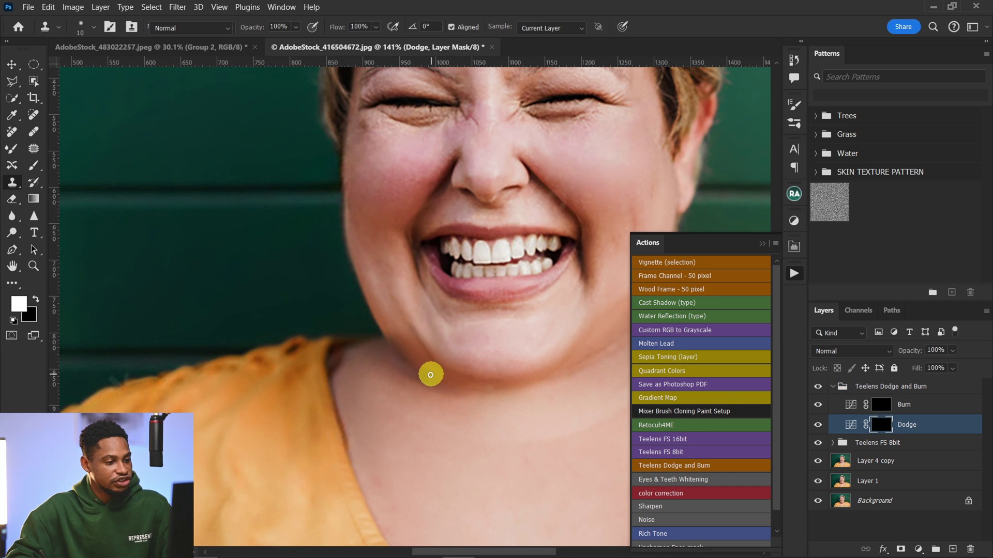
{"action": "key", "text": "bracketleft"}
{"action": "key", "text": "bracketleft"}
{"action": "key", "text": "bracketleft"}
{"action": "key", "text": "bracketleft"}
{"action": "key", "text": "bracketleft"}
{"action": "key", "text": "bracketleft"}
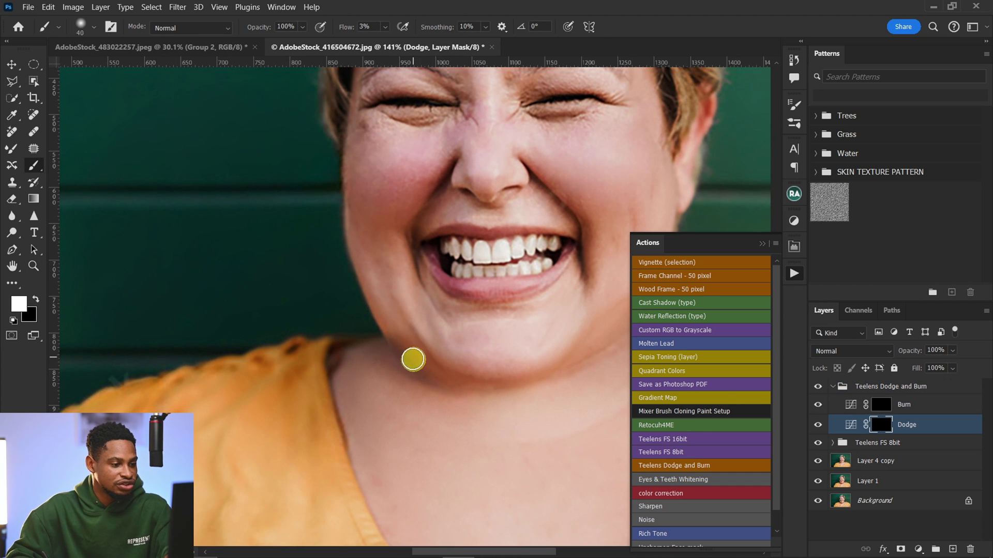
{"action": "key", "text": "bracketleft"}
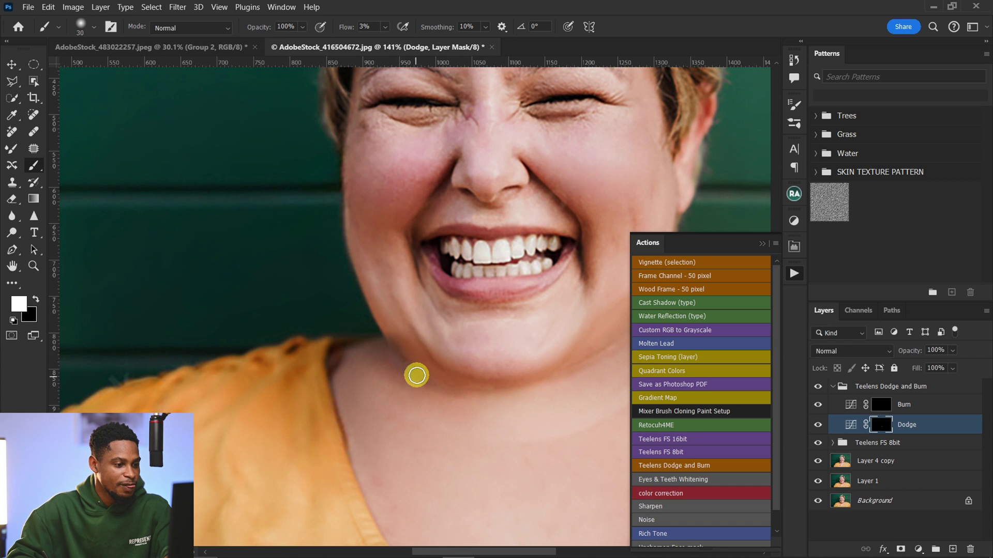
{"action": "mouse_move", "coordinate": [416, 356]}
{"action": "left_mouse_down"}
{"action": "mouse_move", "coordinate": [411, 376]}
{"action": "mouse_move", "coordinate": [383, 369]}
{"action": "mouse_move", "coordinate": [434, 379]}
{"action": "left_mouse_up"}
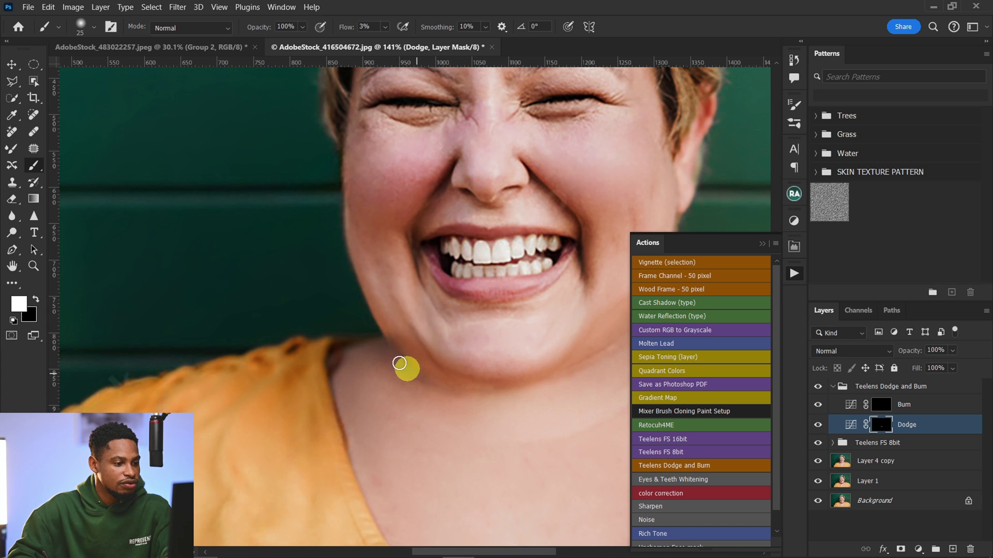
{"action": "key", "text": "bracketright"}
{"action": "key", "text": "bracketright"}
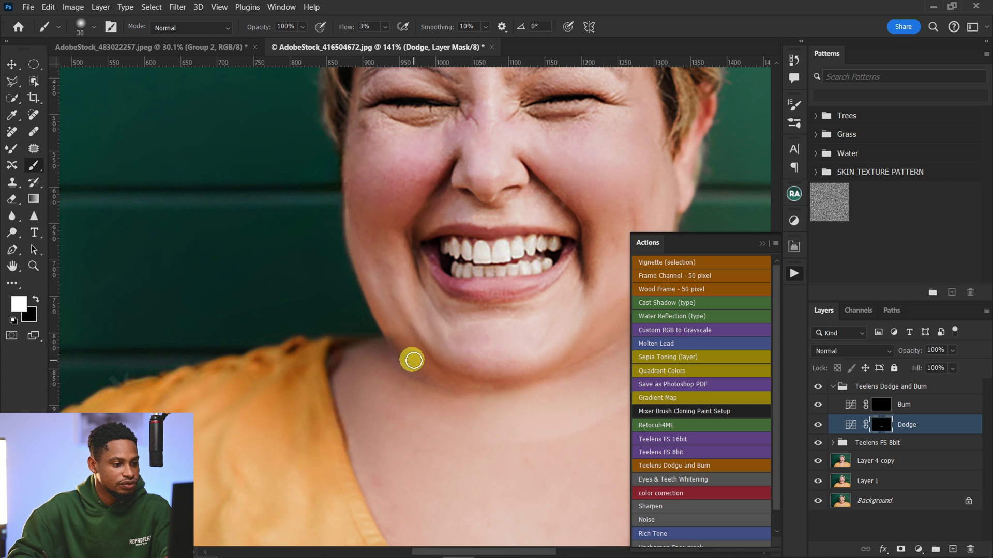
{"action": "key", "text": "bracketright"}
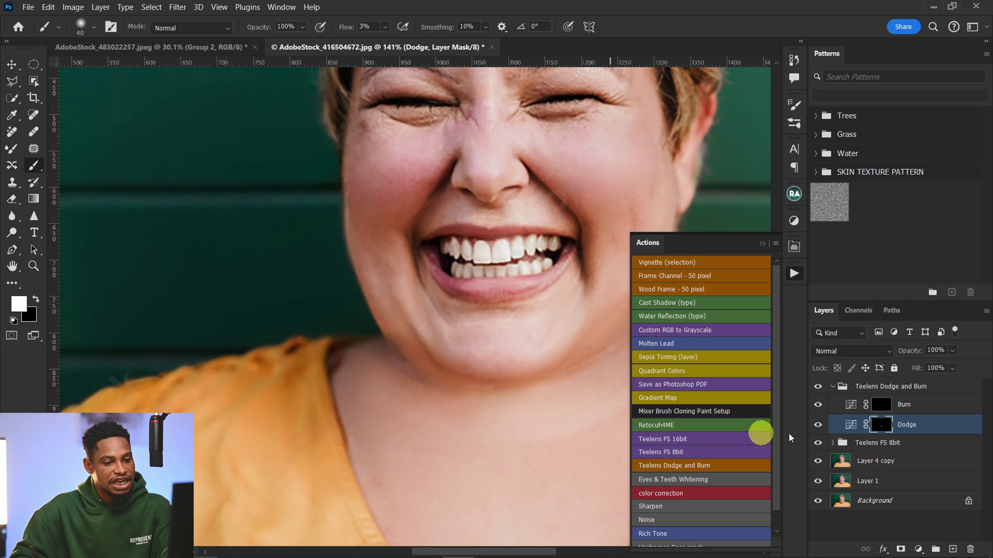
Paint white on the Burn mask over the bright neck skin below the chin with a size 90 brush at 3% flow
{"action": "left_click", "coordinate": [881, 402]}
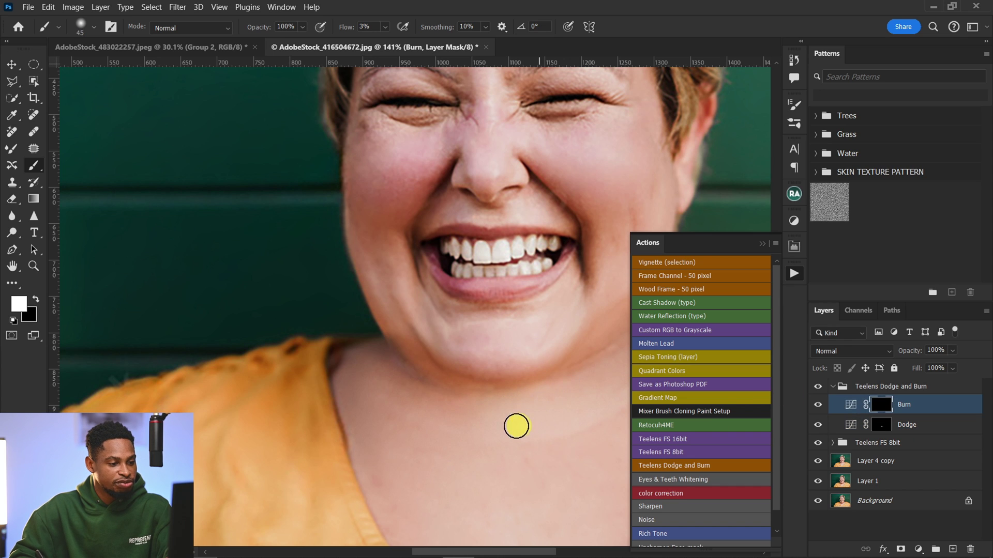
{"action": "key", "text": "bracketright"}
{"action": "key", "text": "bracketright"}
{"action": "key", "text": "bracketright"}
{"action": "key", "text": "bracketright"}
{"action": "key", "text": "bracketright"}
{"action": "key", "text": "bracketright"}
{"action": "key", "text": "bracketright"}
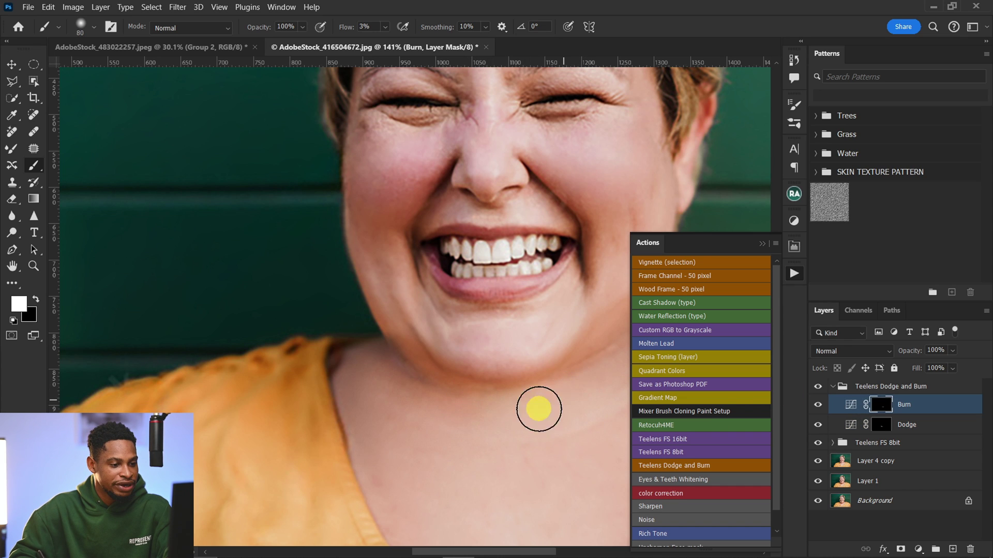
{"action": "key", "text": "bracketright"}
{"action": "left_click_drag", "start_coordinate": [547, 415], "coordinate": [405, 470]}
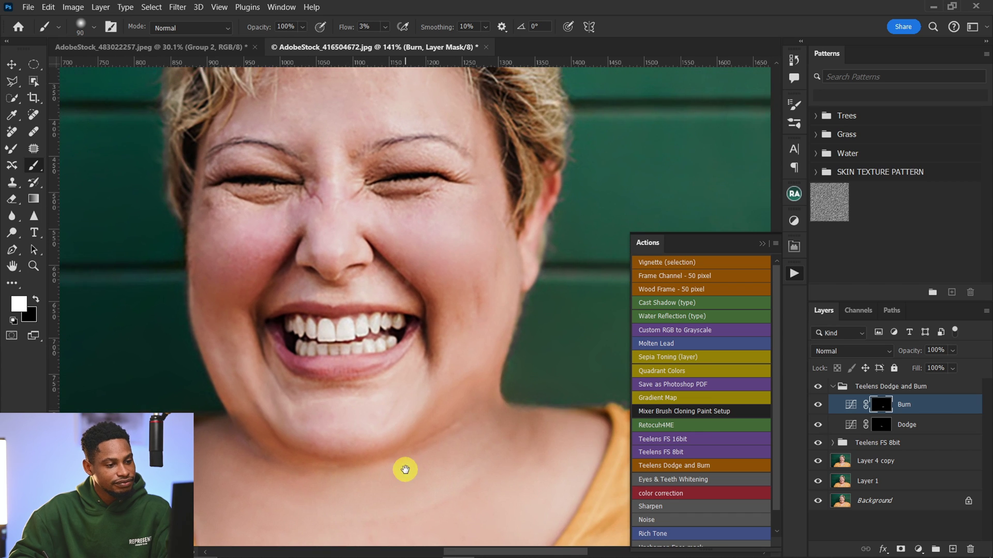
Paint white on the Dodge mask over the dark skin between jaw and shoulder with a size 40 to 50 soft brush at 3% flow
{"action": "left_click", "coordinate": [885, 425]}
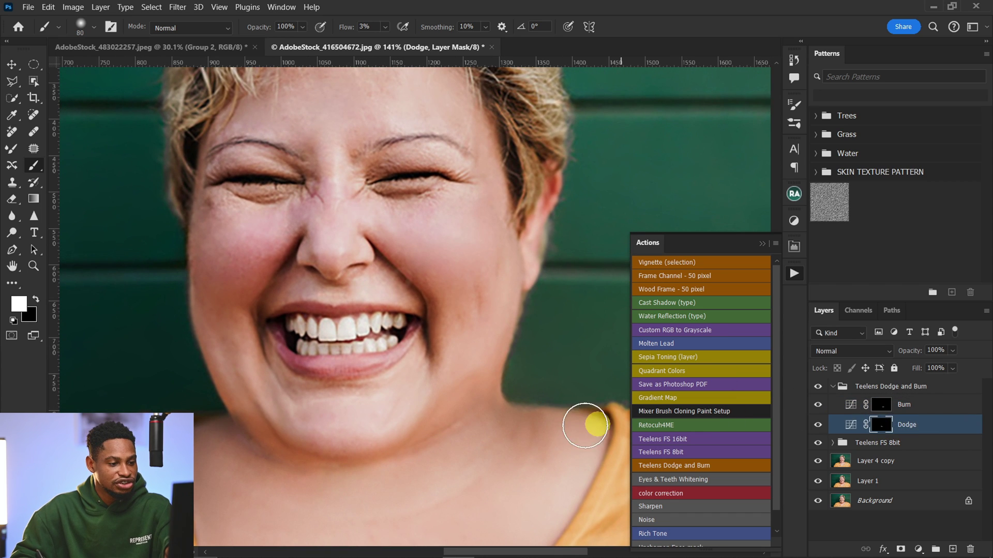
{"action": "key", "text": "bracketleft"}
{"action": "key", "text": "bracketleft"}
{"action": "key", "text": "bracketleft"}
{"action": "key", "text": "bracketleft"}
{"action": "key", "text": "bracketleft"}
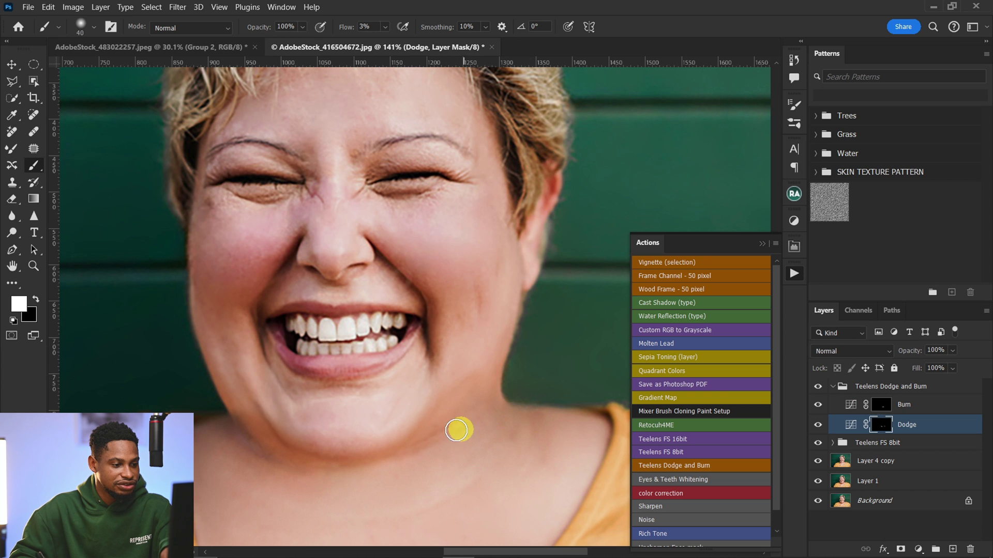
{"action": "key", "text": "bracketleft"}
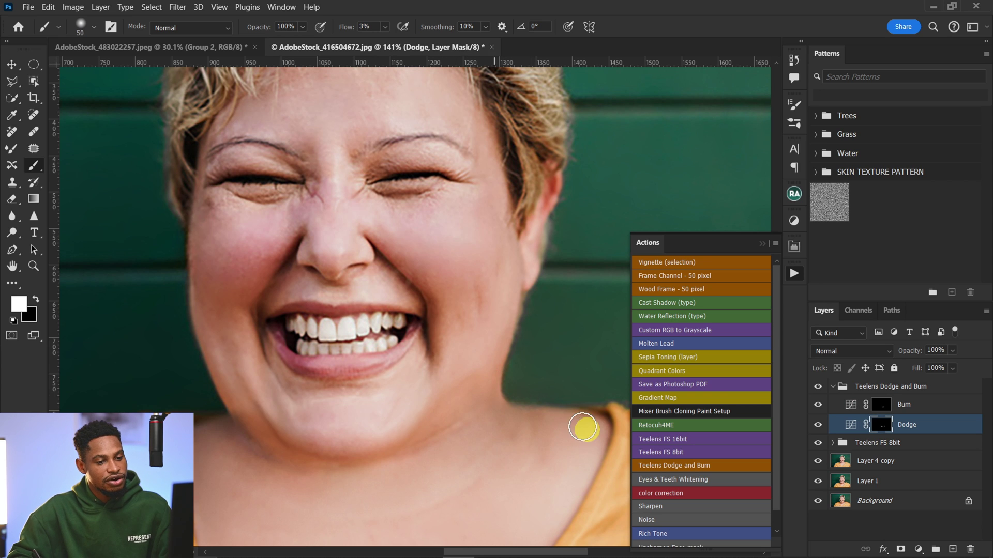
Collapse the Teelens Dodge and Burn group and group it with Teelens FS 8bit, Layer 4 copy and Layer 1 above the Background
{"action": "key", "text": "z"}
{"action": "left_click_drag", "start_coordinate": [499, 465], "coordinate": [438, 449]}
{"action": "key", "text": "b"}
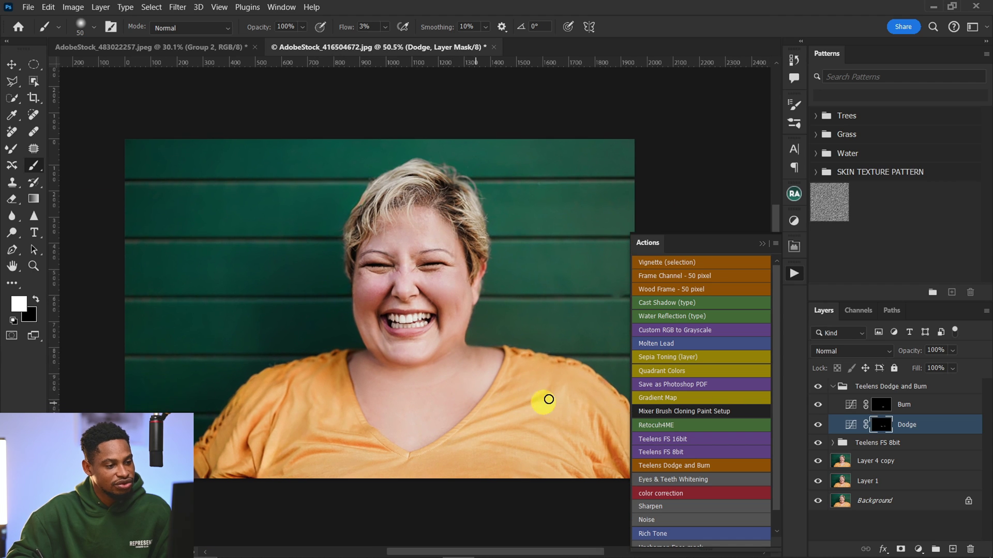
{"action": "left_click", "coordinate": [838, 390]}
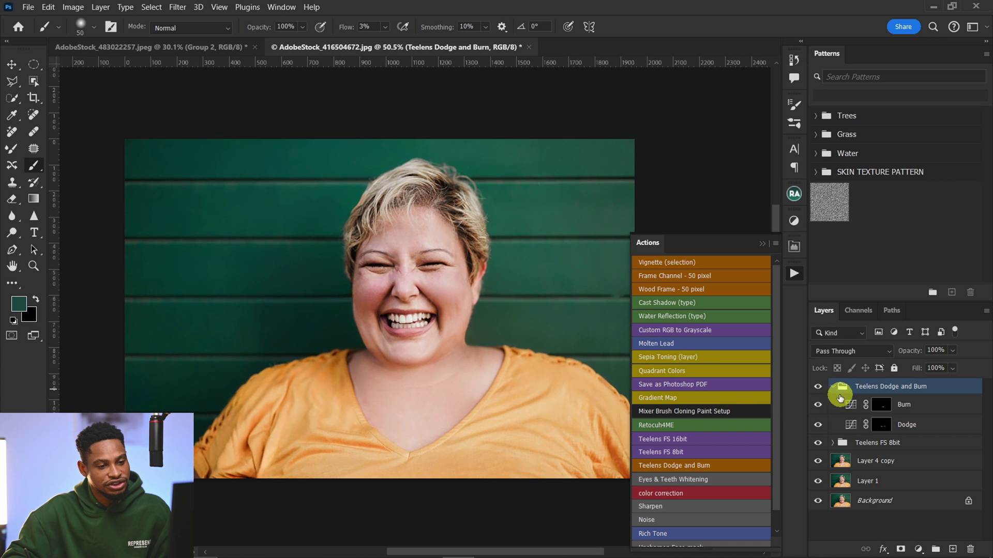
{"action": "left_click", "coordinate": [833, 386]}
{"action": "left_click", "coordinate": [883, 441], "text": "shift"}
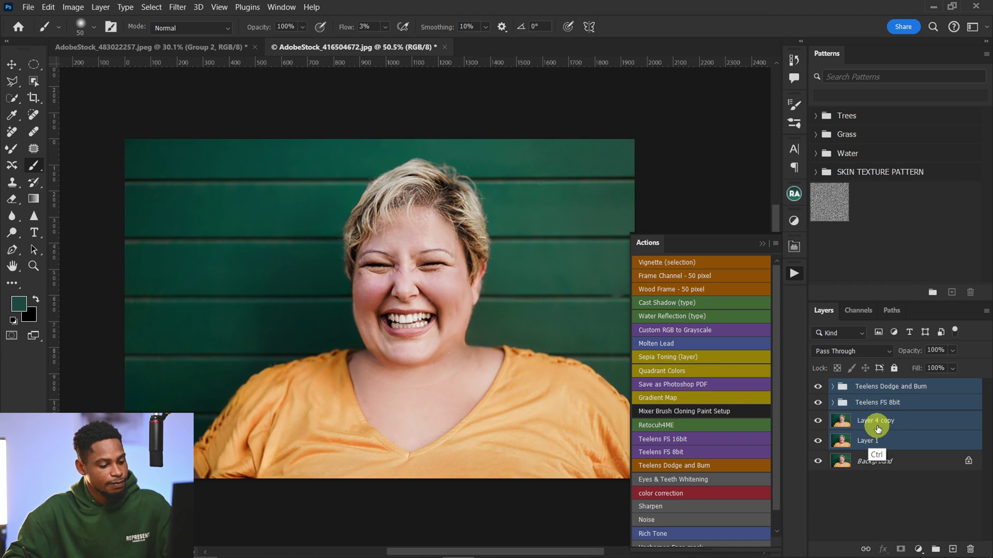
{"action": "key", "text": "ctrl+g"}
Compare before and after by hiding and showing Group 1, and do the same with Group 2 in AdobeStock_483022257.jpeg
{"action": "left_click", "coordinate": [818, 387]}
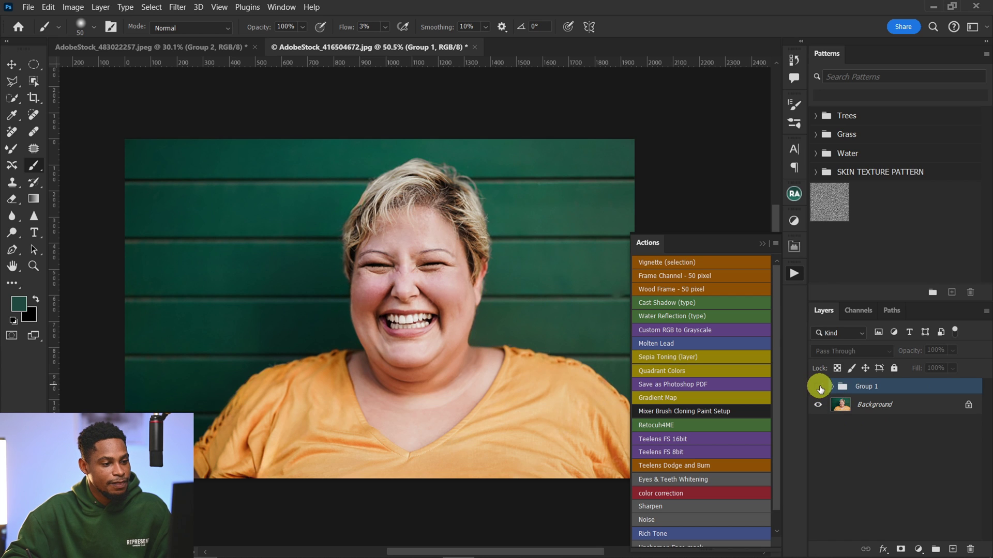
{"action": "left_click", "coordinate": [818, 387]}
{"action": "key", "text": "ctrl+Tab"}
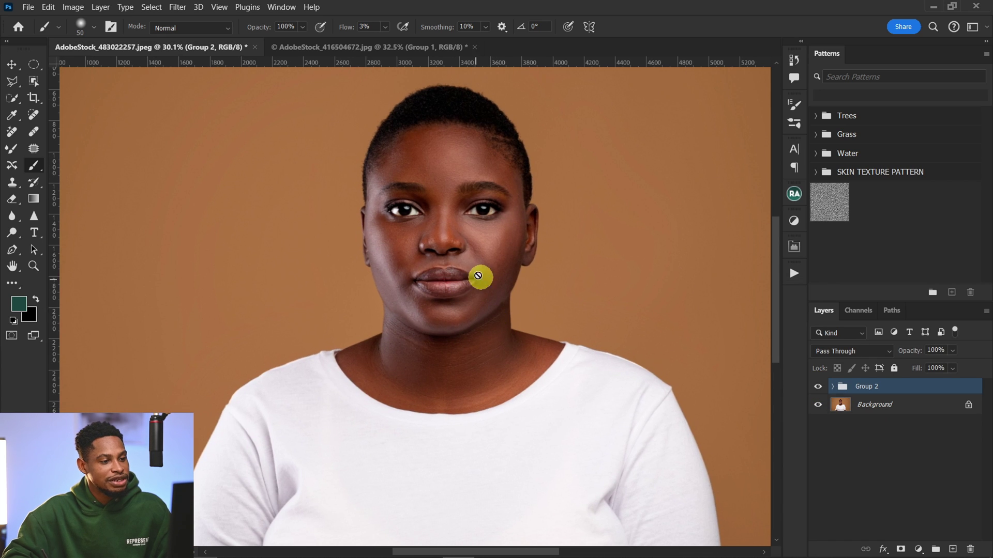
{"action": "left_click", "coordinate": [819, 388]}
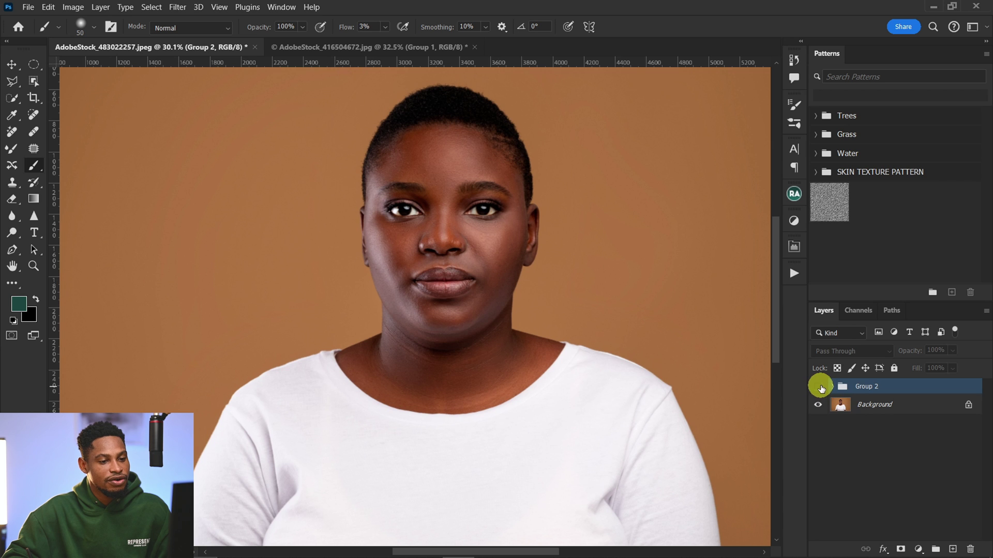
{"action": "left_click", "coordinate": [820, 390]}
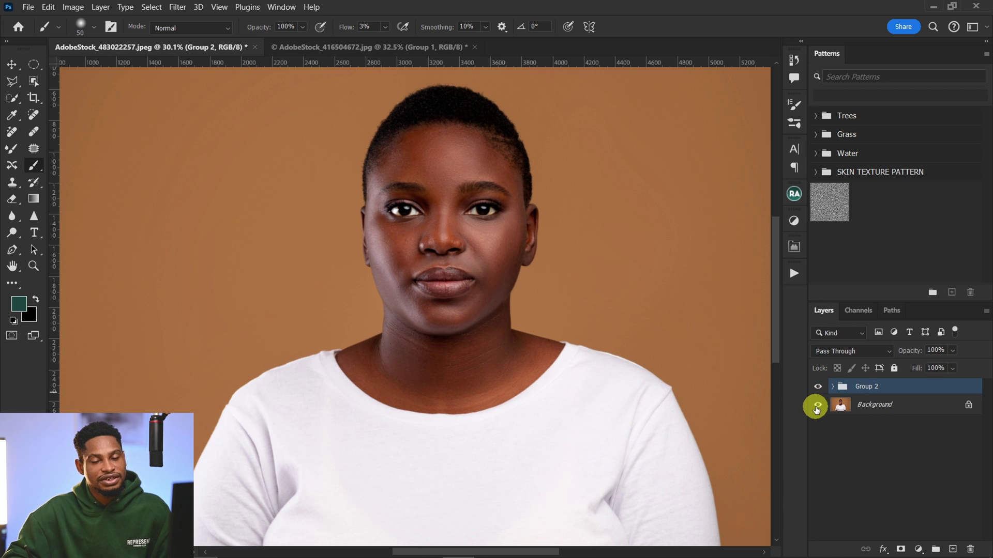